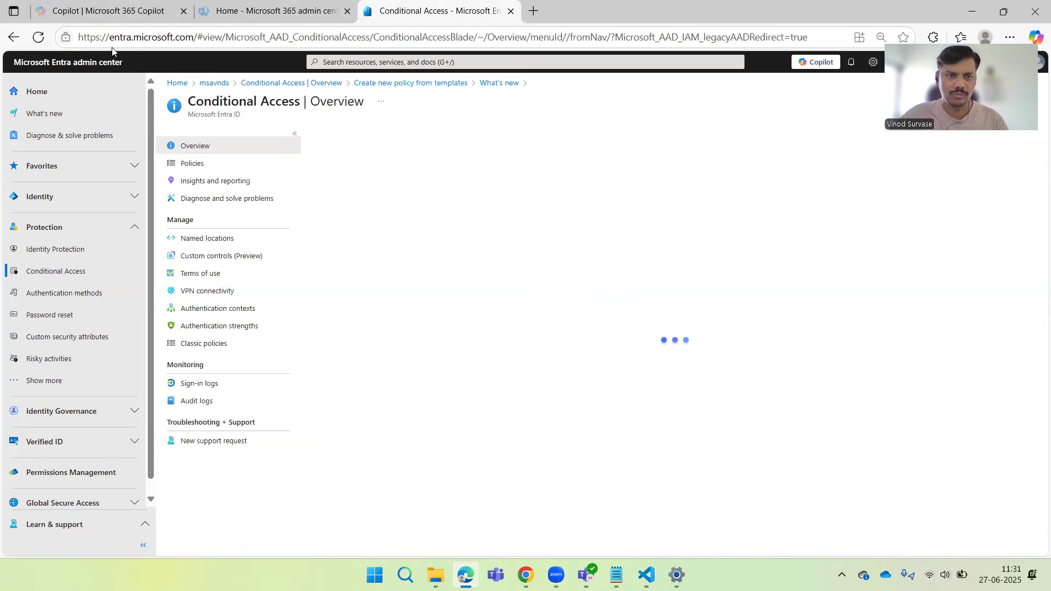
Reload the Conditional Access overview and start a template-based policy using "Require MDM-enrolled and compliant device to access cloud apps for all users (Preview)".
{"action": "left_click", "coordinate": [36, 43]}
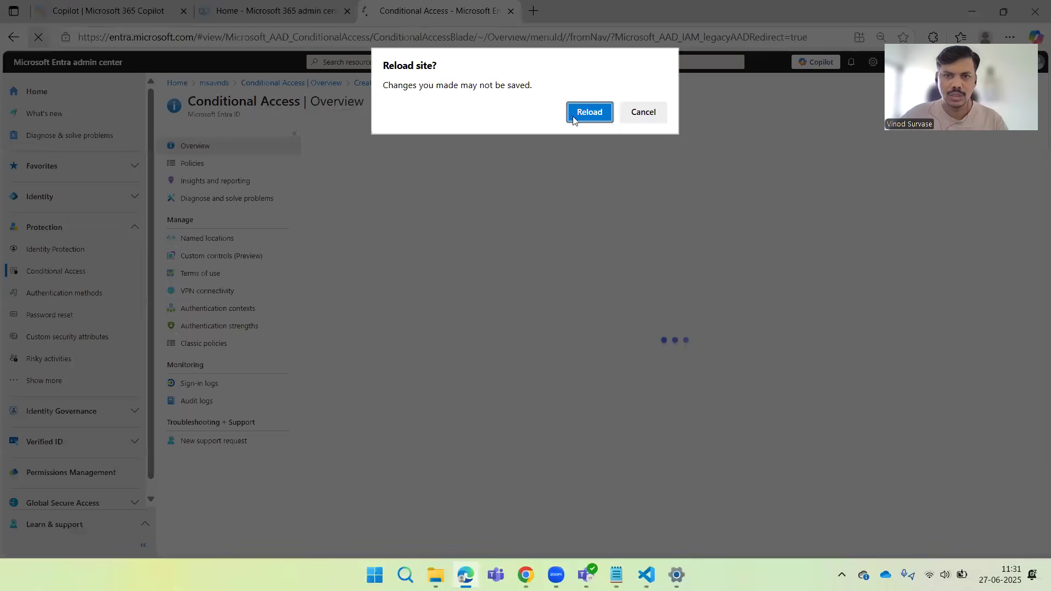
{"action": "key", "text": "Return"}
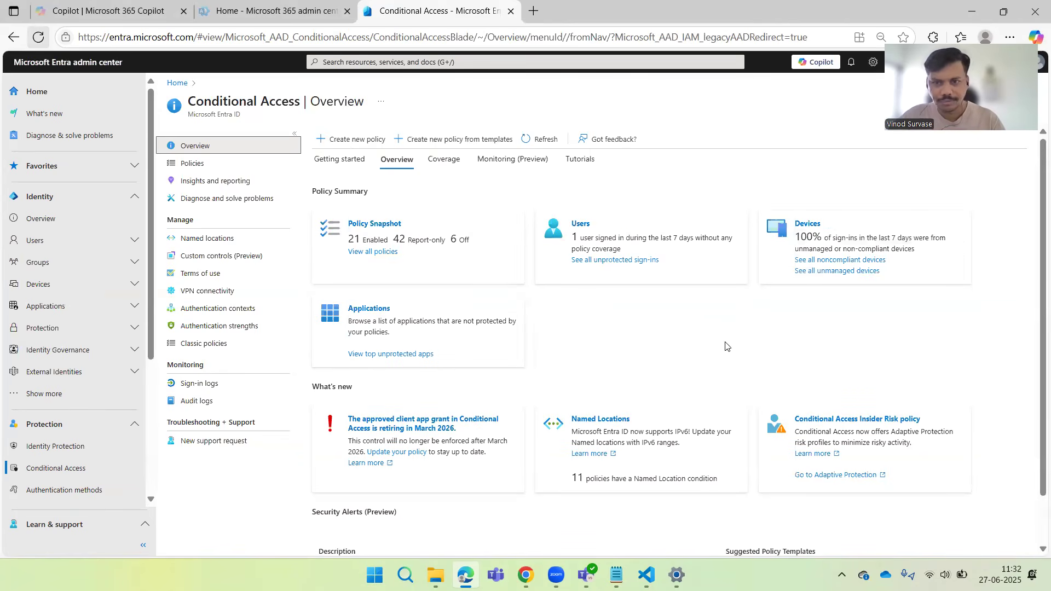
{"action": "left_click", "coordinate": [449, 144]}
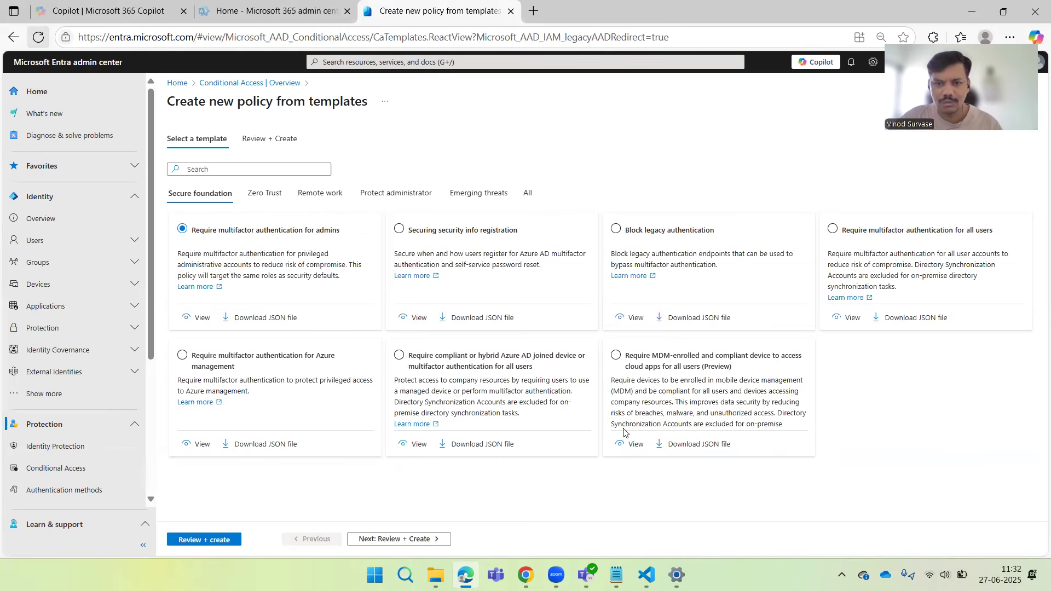
{"action": "left_click", "coordinate": [617, 357]}
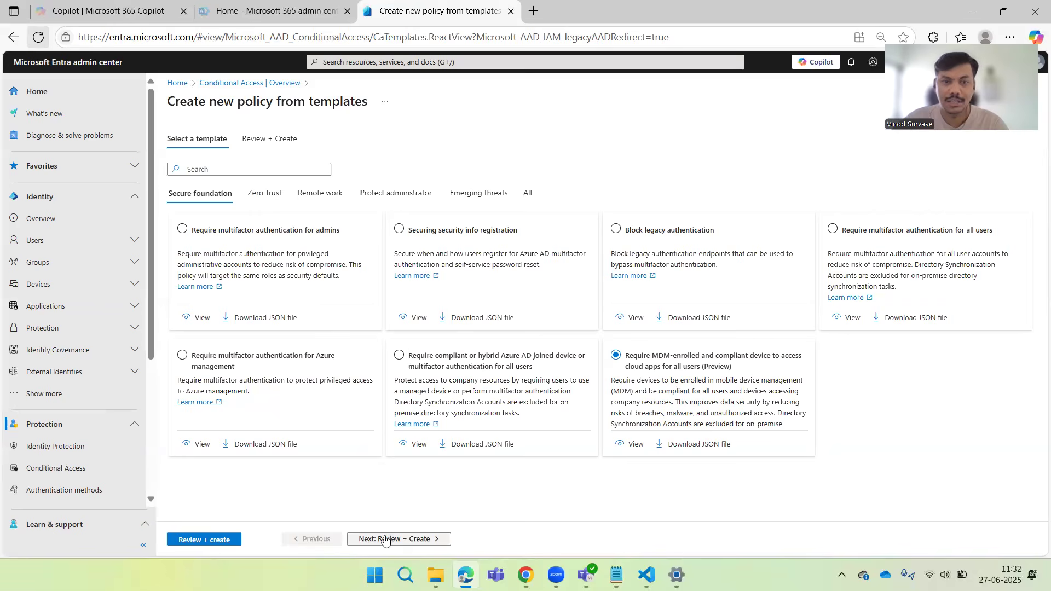
Expand the full list of Zero Trust templates and review the policy summary of the MDM-enrolled and compliant device template.
{"action": "left_click", "coordinate": [260, 196]}
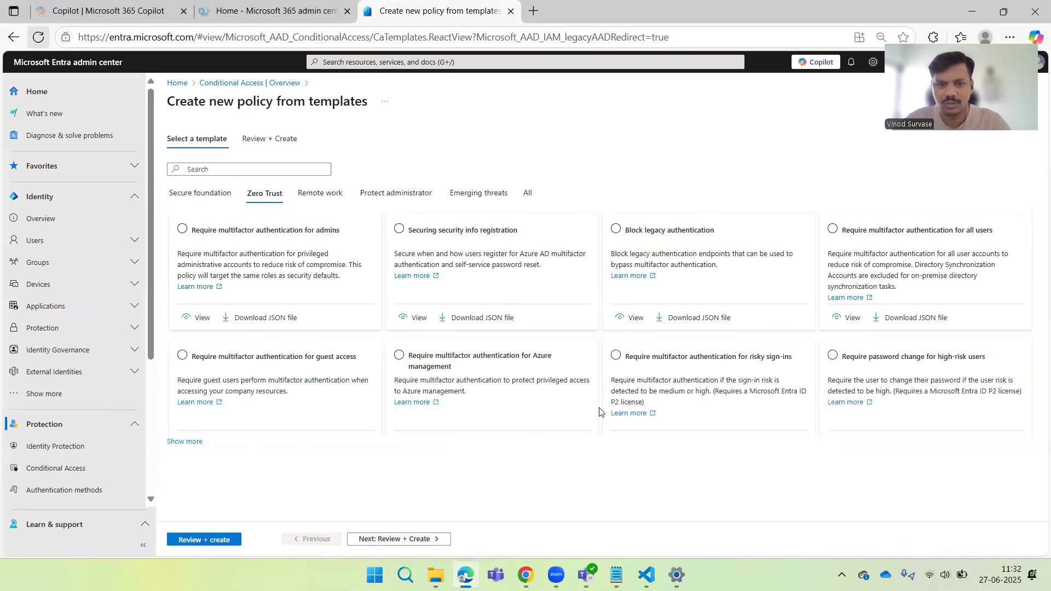
{"action": "left_click", "coordinate": [183, 441]}
{"action": "scroll", "coordinate": [792, 355], "scroll_direction": "down", "scroll_amount": 4}
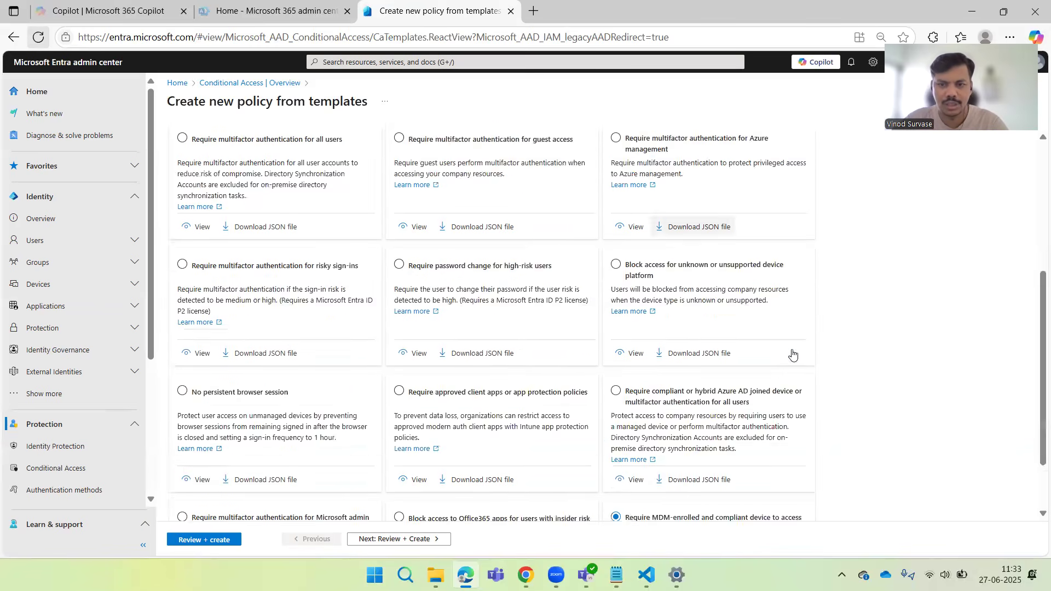
{"action": "scroll", "coordinate": [793, 354], "scroll_direction": "down", "scroll_amount": 2}
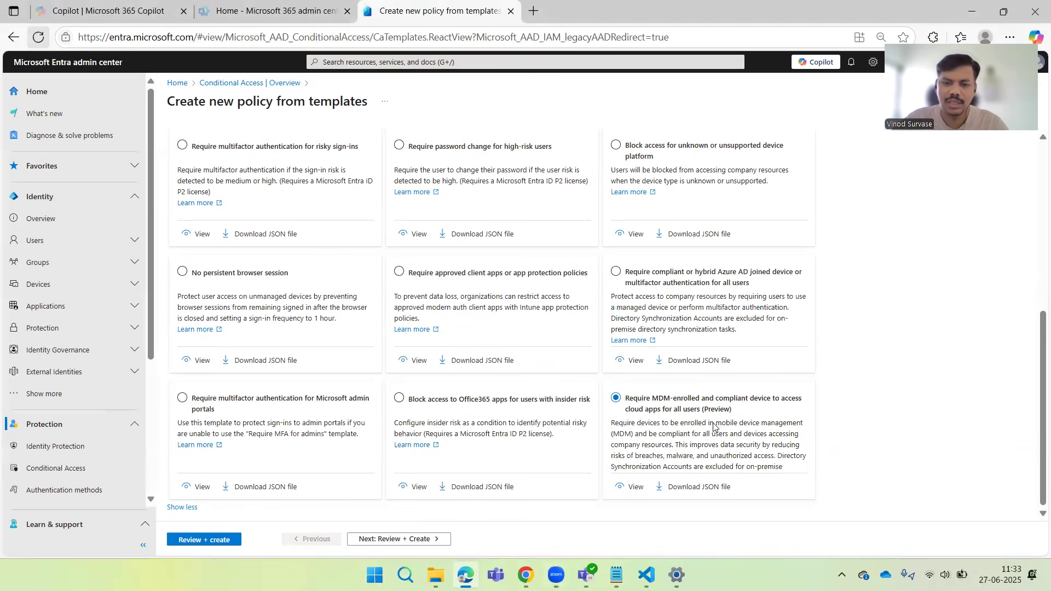
{"action": "left_click", "coordinate": [634, 491]}
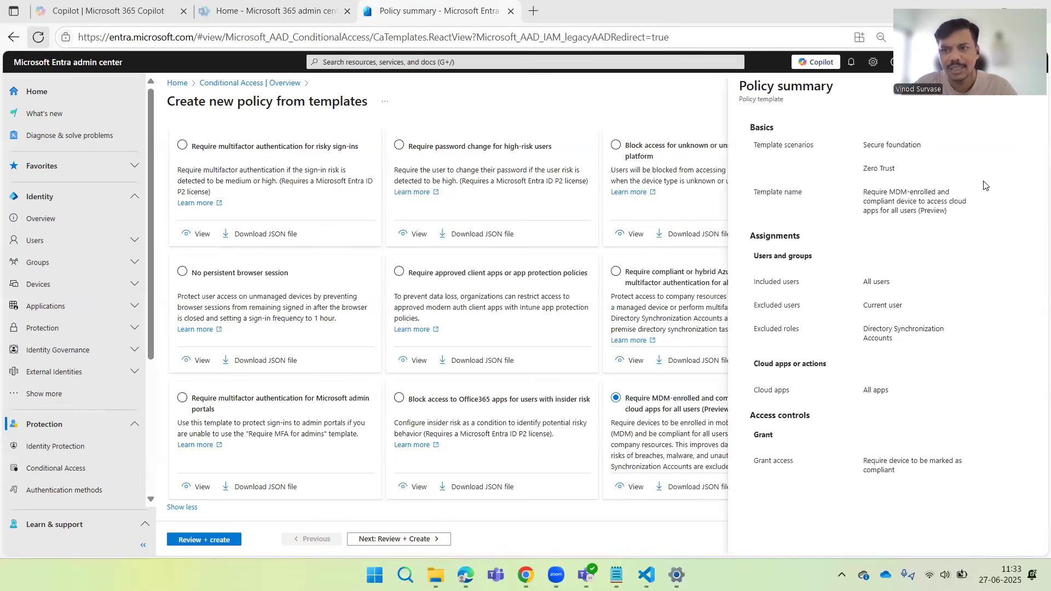
{"action": "left_click", "coordinate": [1030, 89]}
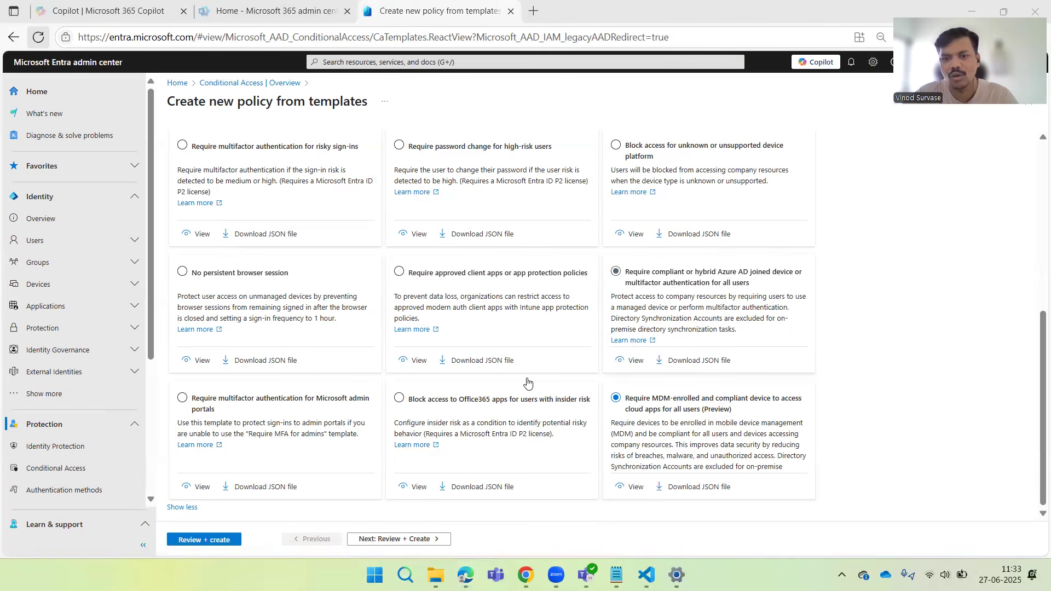
Switch to Visual Studio Code and examine the MDM-enrolled device template's JSON file from beginning to end.
{"action": "left_click", "coordinate": [647, 575]}
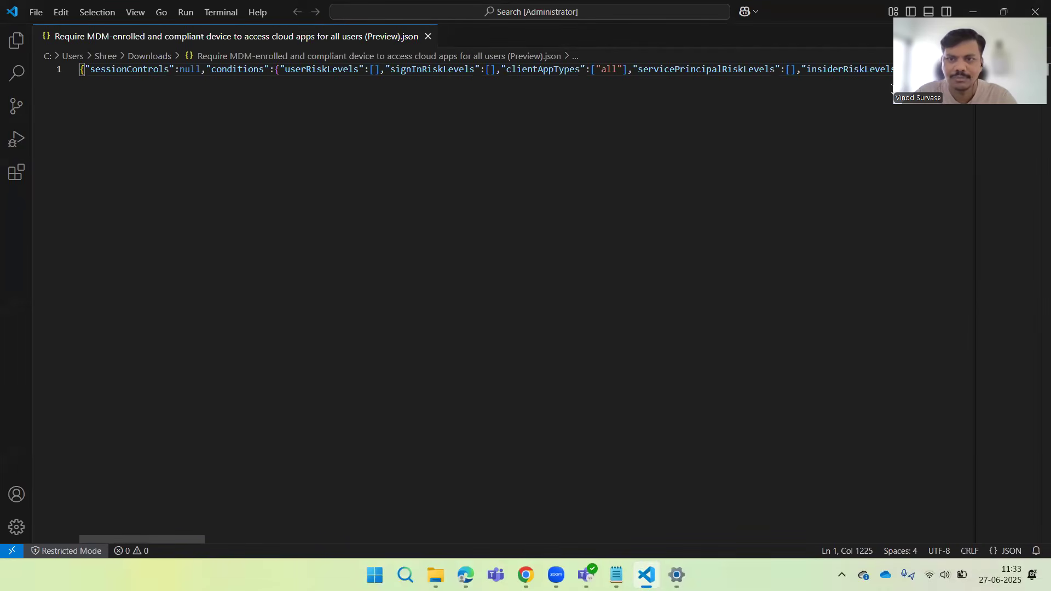
{"action": "left_click", "coordinate": [257, 74]}
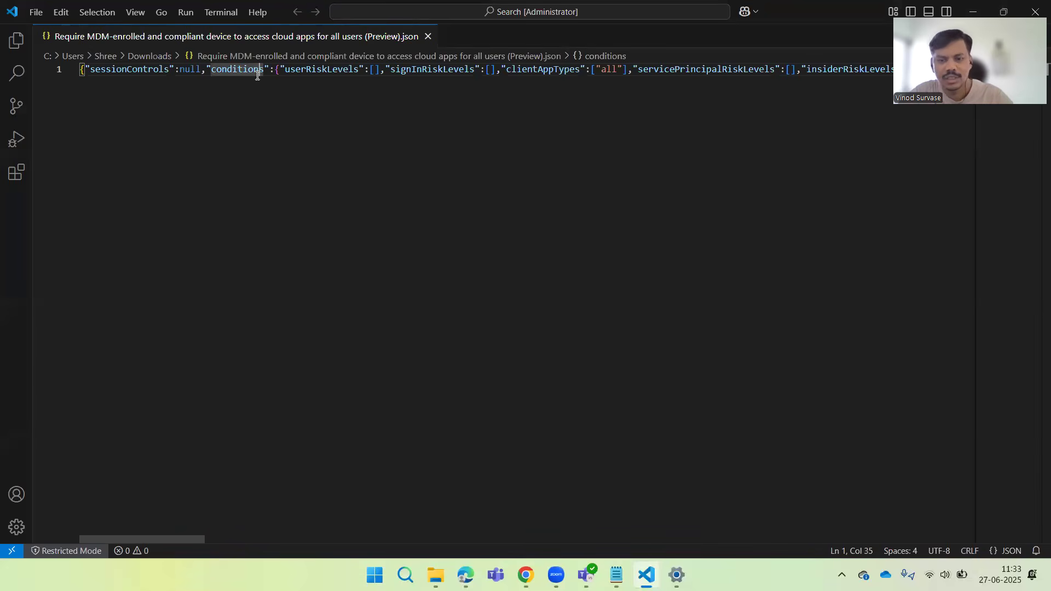
{"action": "key", "text": "Home"}
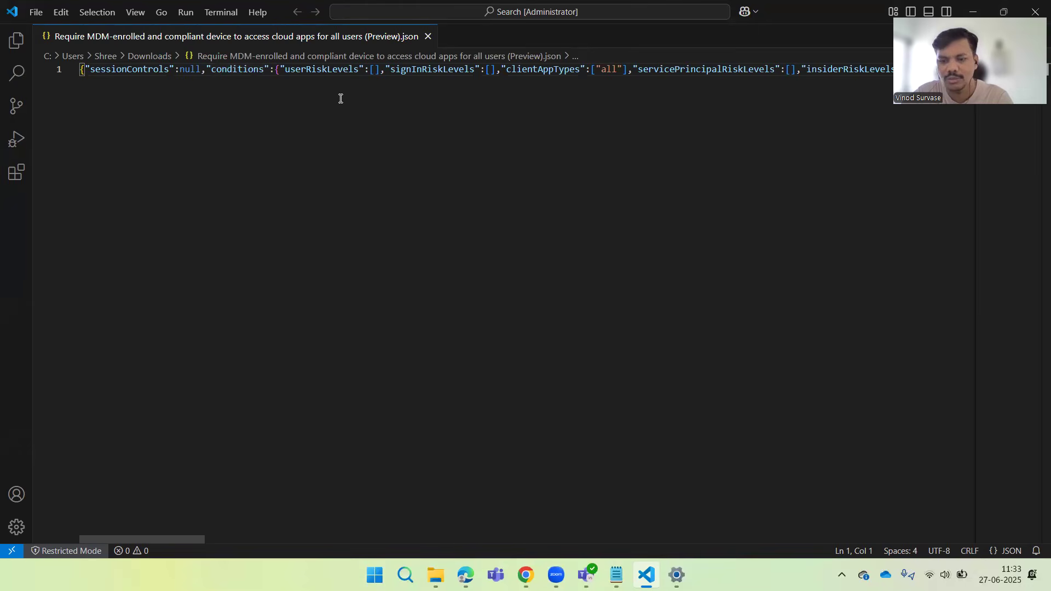
{"action": "key", "text": "End"}
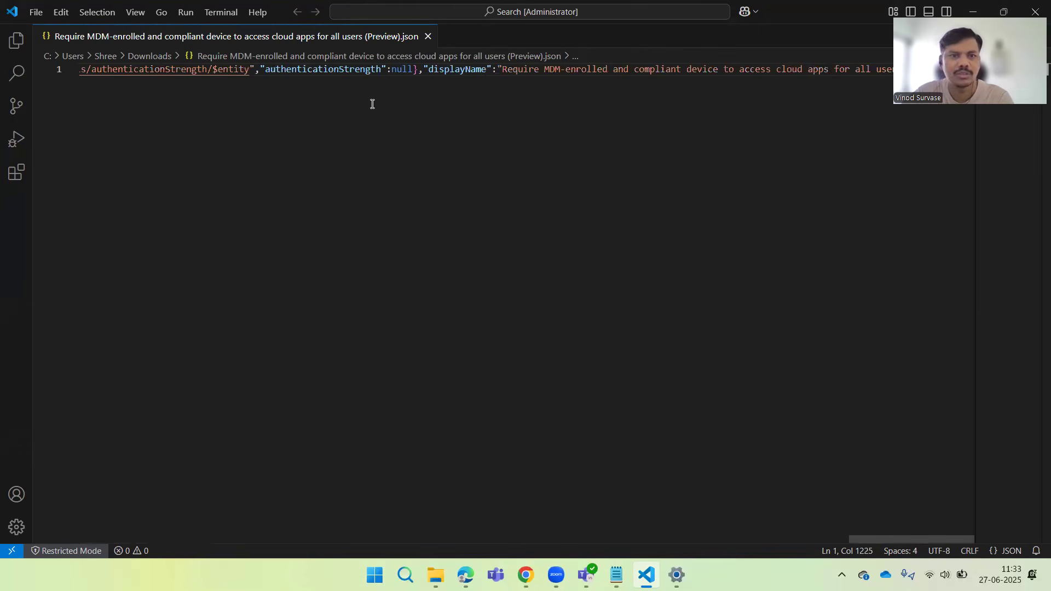
{"action": "key", "text": "Home"}
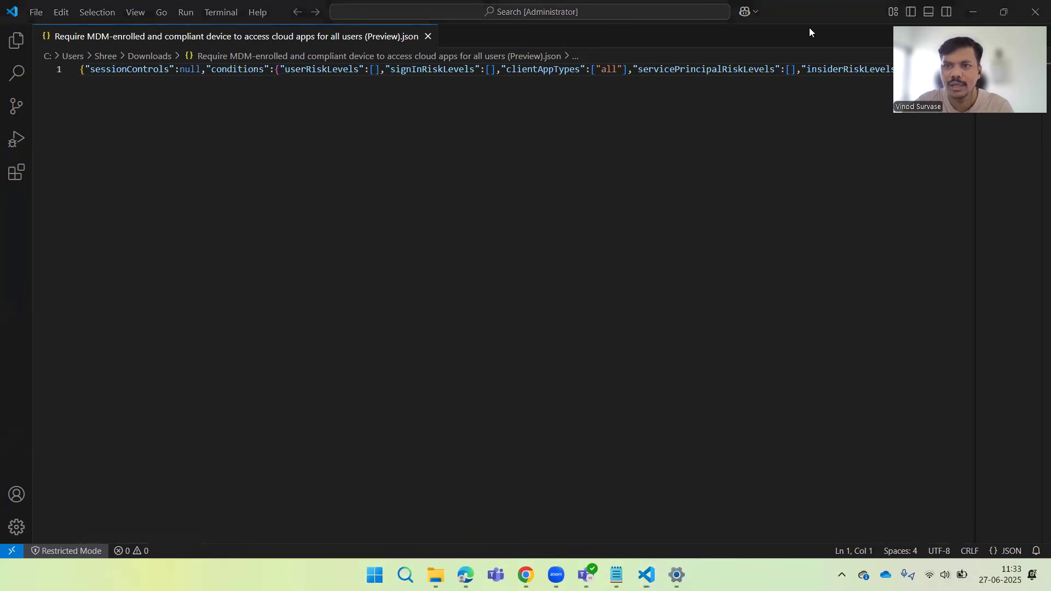
Switch to Notepad to read the MDM-enrolled device template's wrapped JSON text, and return to the template list in the browser.
{"action": "key", "text": "alt+Tab"}
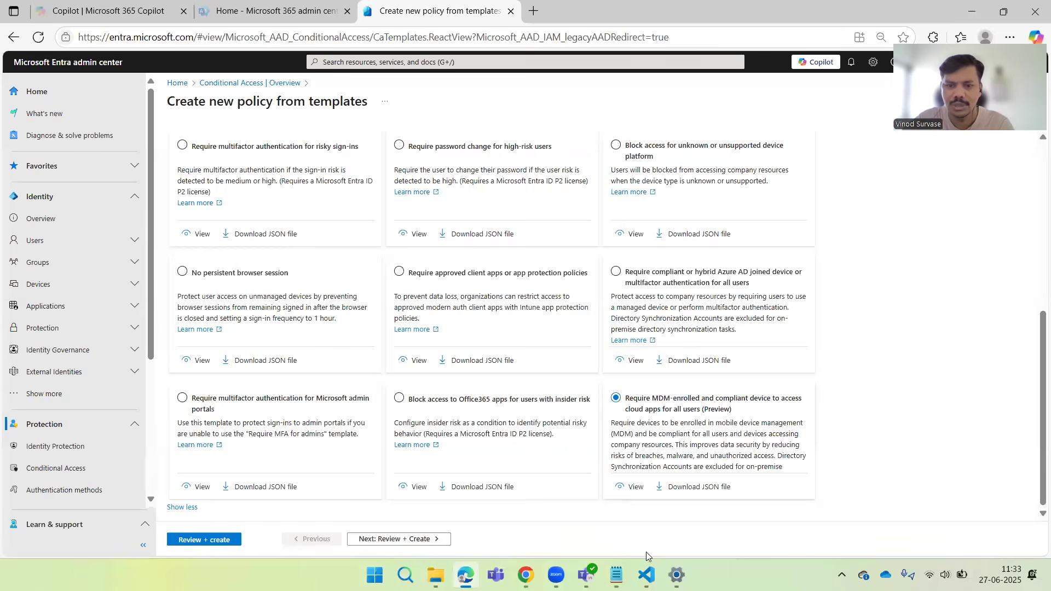
{"action": "left_click", "coordinate": [622, 566]}
{"action": "left_click", "coordinate": [465, 368]}
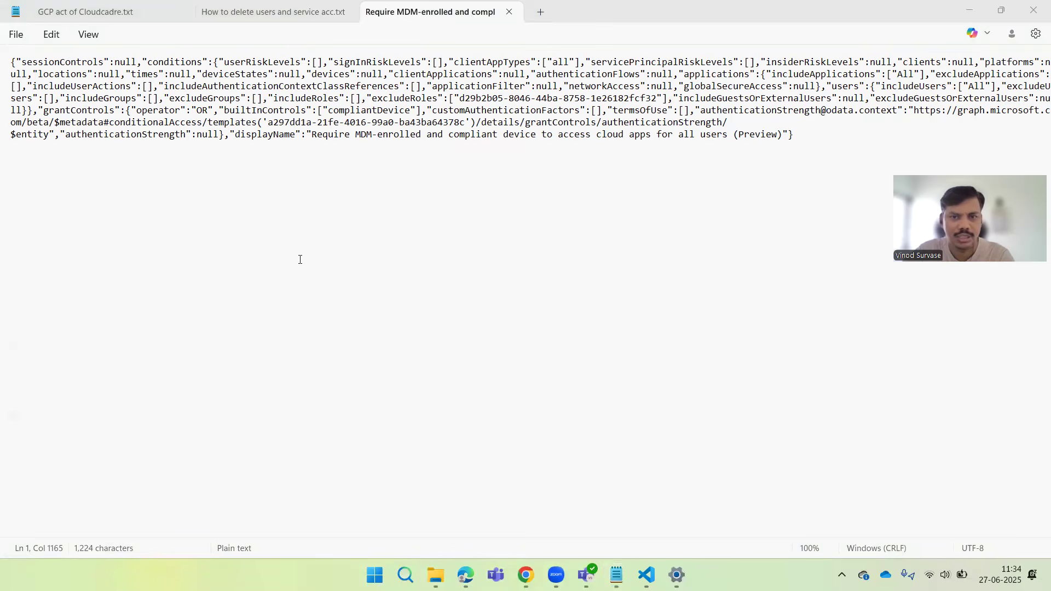
{"action": "left_click", "coordinate": [379, 221]}
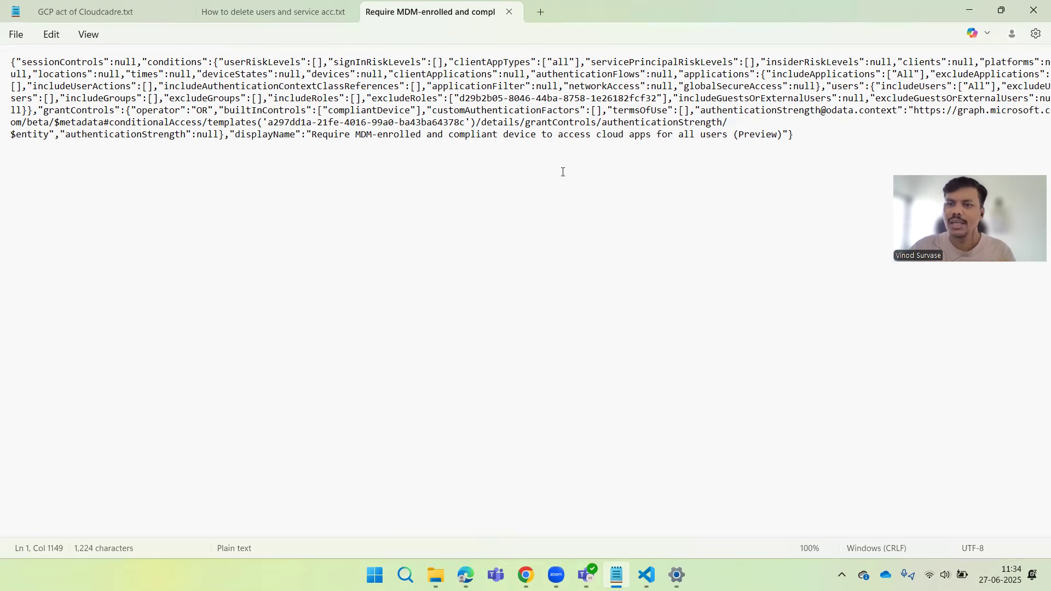
{"action": "left_click", "coordinate": [974, 5]}
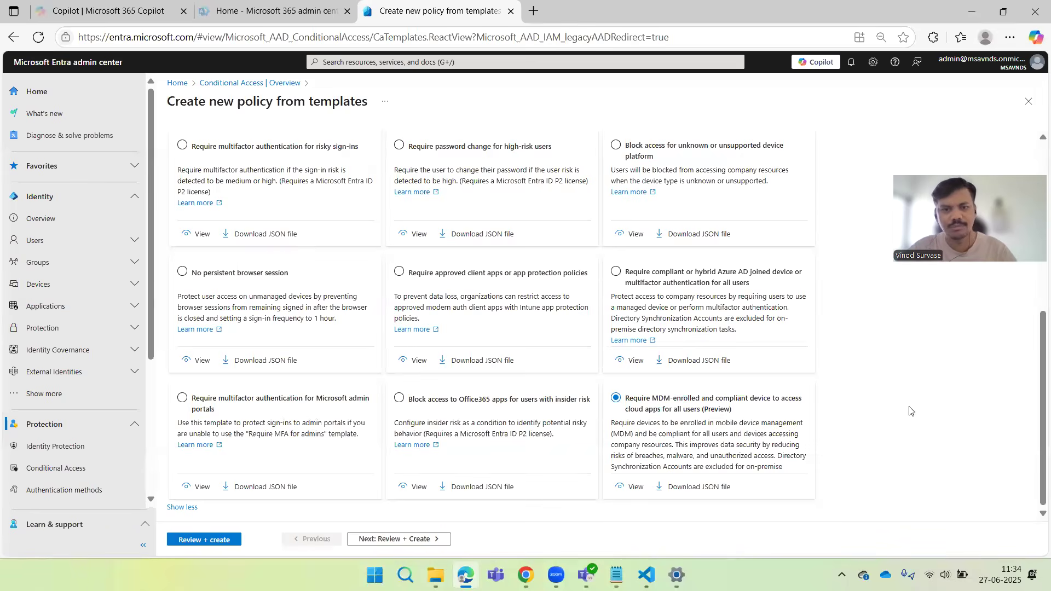
Look over the Zero Trust templates and proceed to the Review + Create stage with the MDM-enrolled and compliant device template.
{"action": "scroll", "coordinate": [911, 411], "scroll_direction": "up", "scroll_amount": 7}
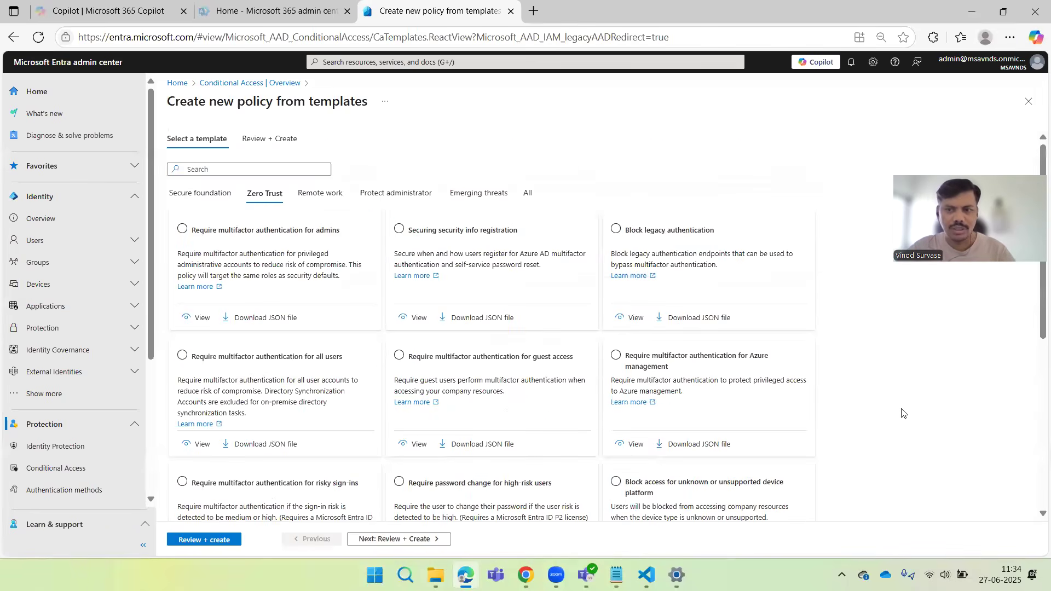
{"action": "scroll", "coordinate": [904, 414], "scroll_direction": "down", "scroll_amount": 5}
{"action": "scroll", "coordinate": [819, 429], "scroll_direction": "down", "scroll_amount": 2}
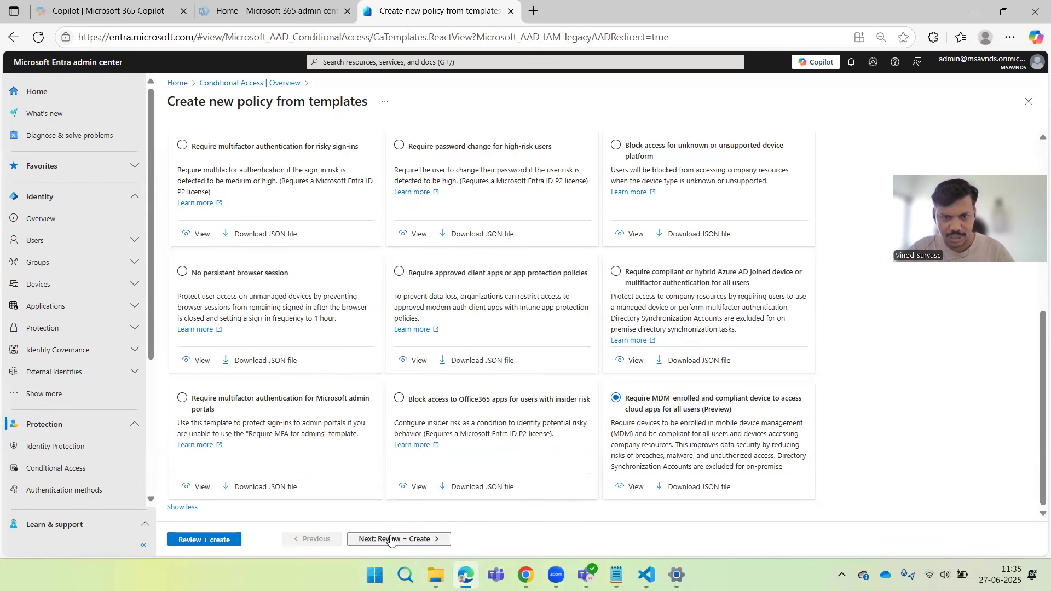
{"action": "left_click", "coordinate": [391, 540]}
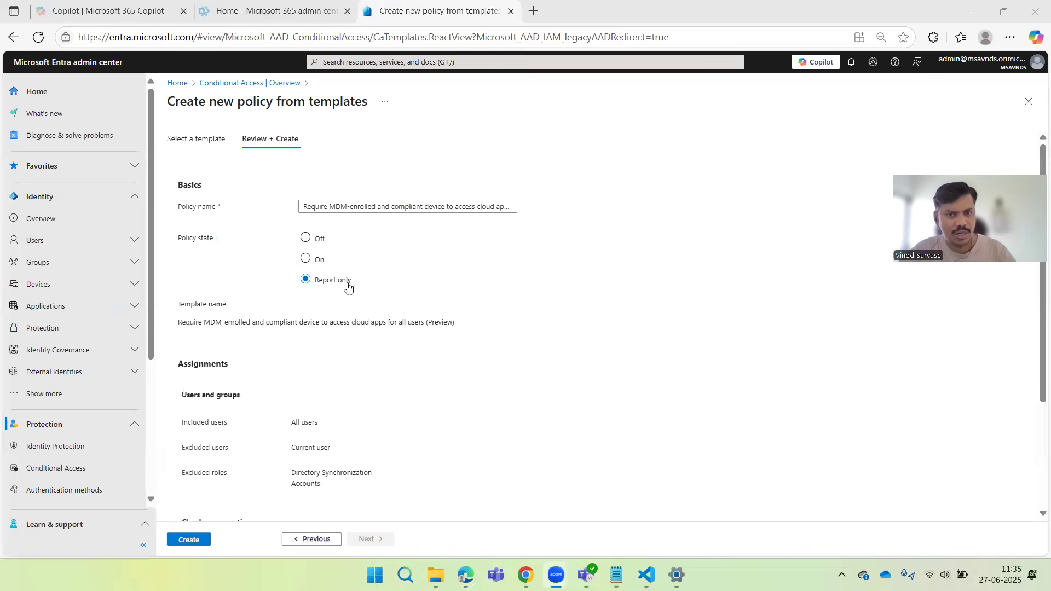
Review the new policy's template name, included and excluded users, cloud apps, grant control and policy state.
{"action": "scroll", "coordinate": [399, 265], "scroll_direction": "down", "scroll_amount": 2}
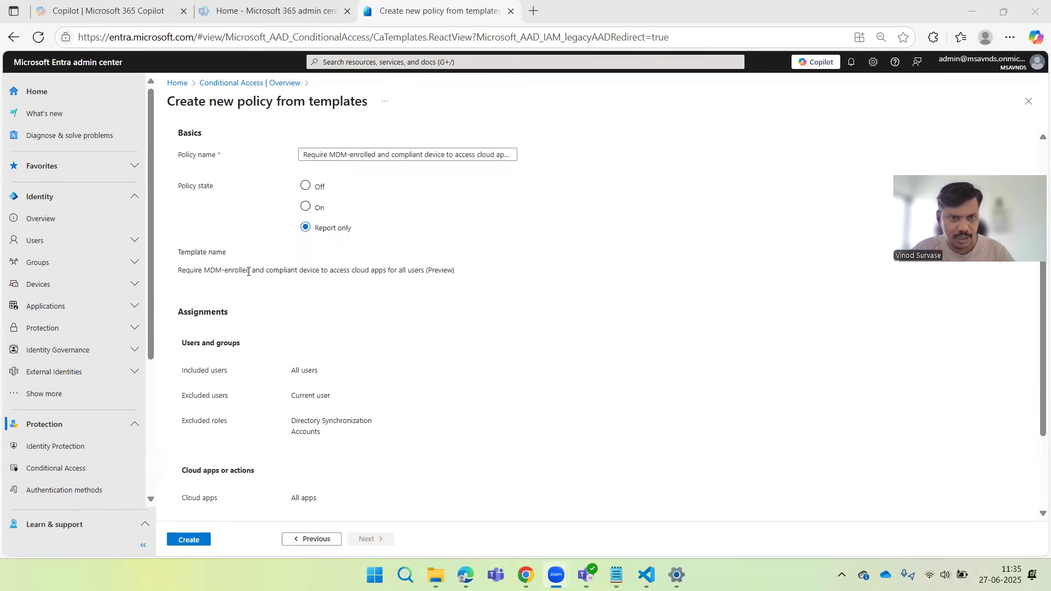
{"action": "left_click_drag", "start_coordinate": [246, 270], "coordinate": [305, 269]}
{"action": "left_click", "coordinate": [562, 315]}
{"action": "scroll", "coordinate": [563, 315], "scroll_direction": "down", "scroll_amount": 2}
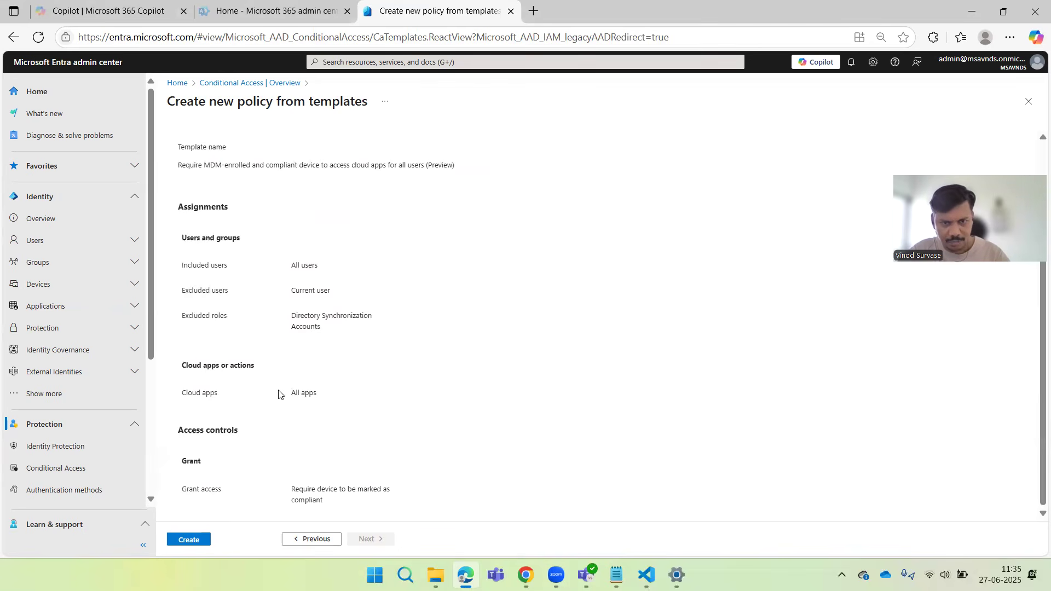
{"action": "left_click_drag", "start_coordinate": [286, 393], "coordinate": [330, 397]}
{"action": "left_click", "coordinate": [558, 376]}
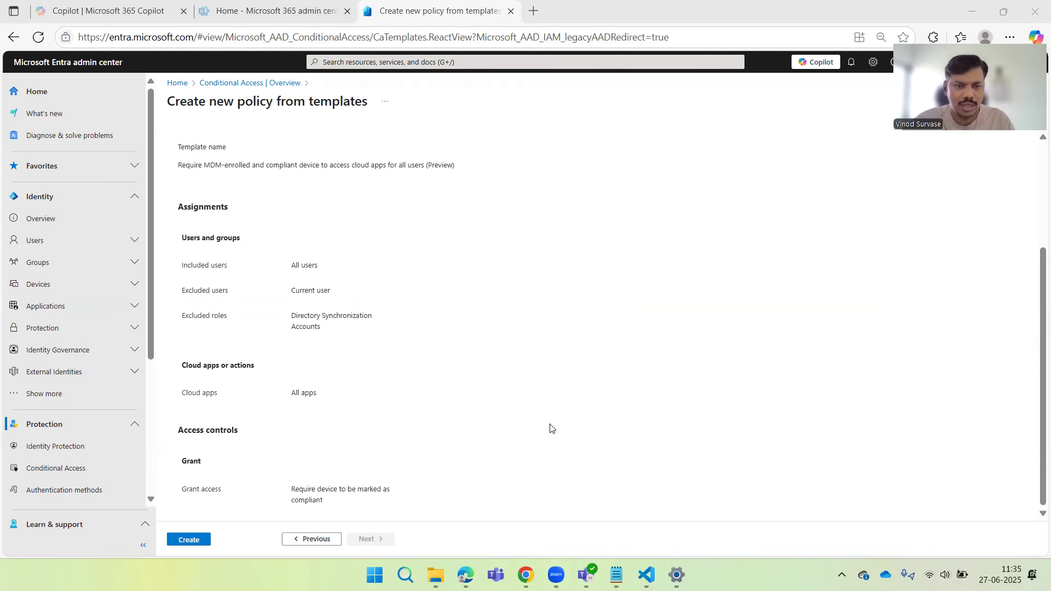
{"action": "left_click", "coordinate": [228, 491]}
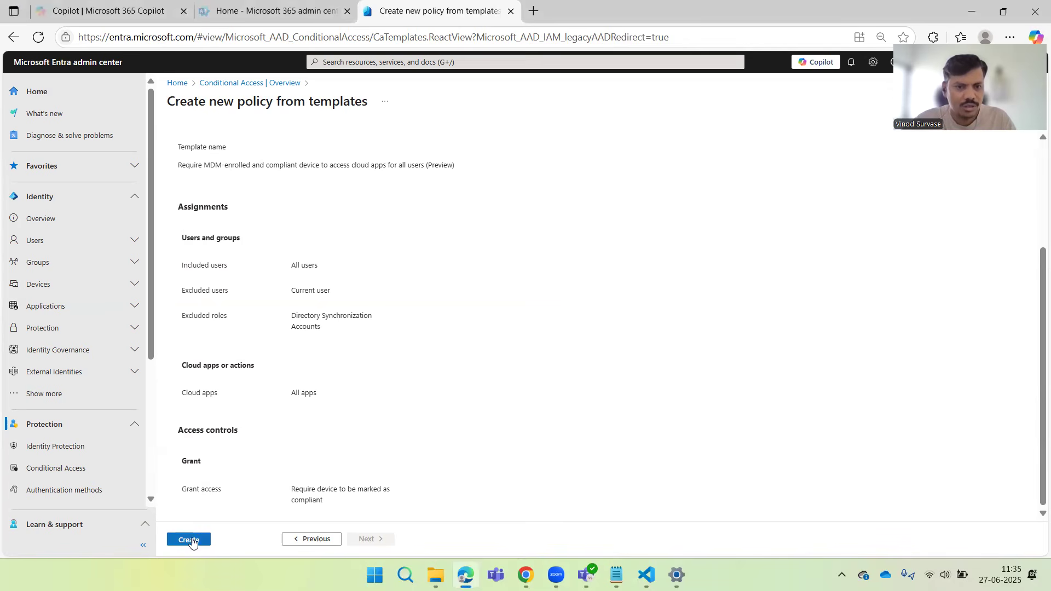
{"action": "scroll", "coordinate": [455, 347], "scroll_direction": "up", "scroll_amount": 3}
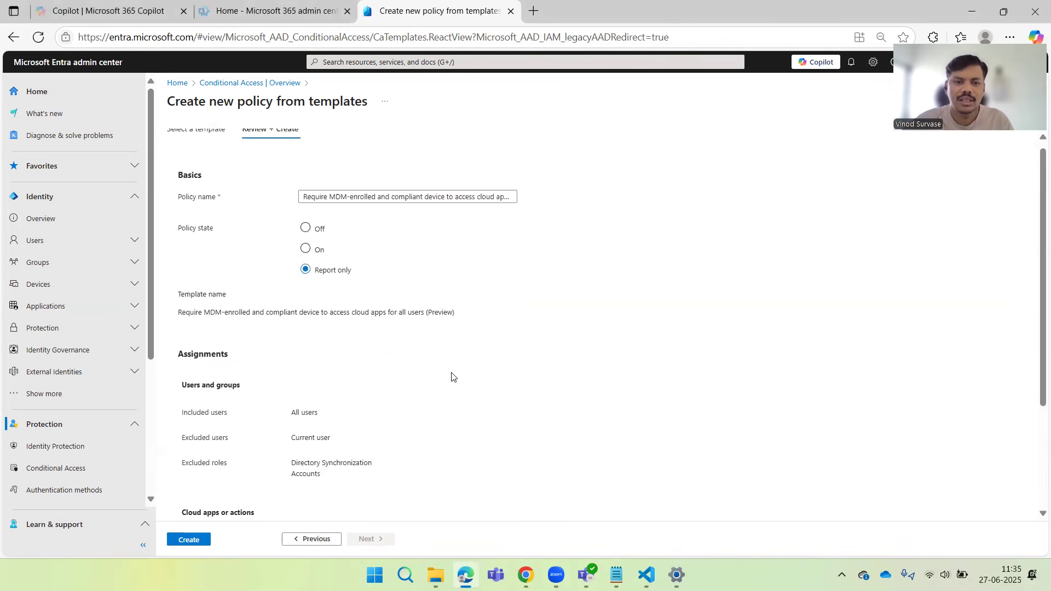
Copy the full policy name and create the MDM-enrolled and compliant device policy in the Report only state.
{"action": "left_click", "coordinate": [361, 208]}
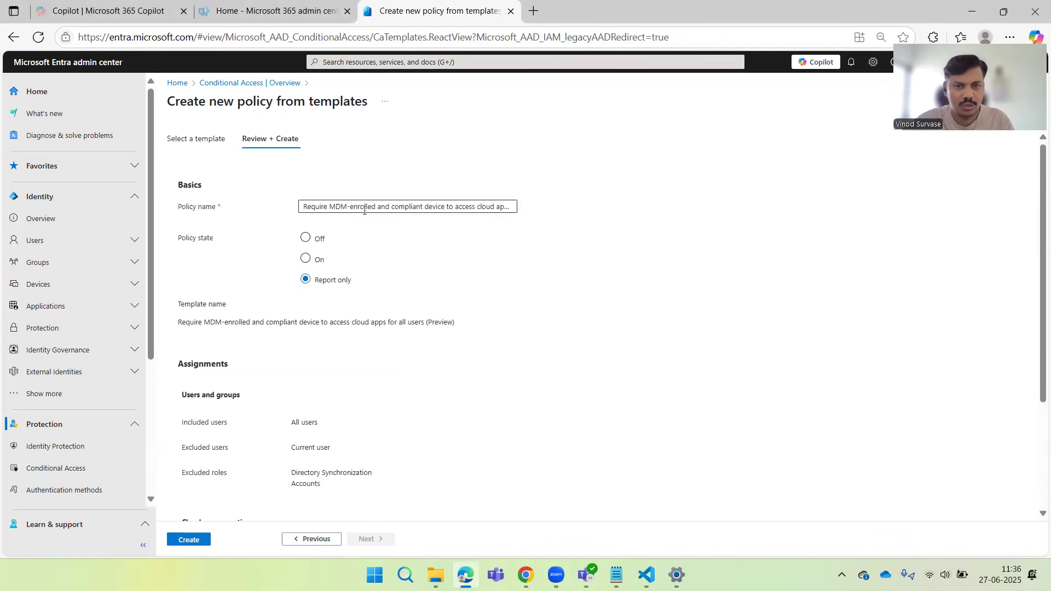
{"action": "key", "text": "ctrl+a"}
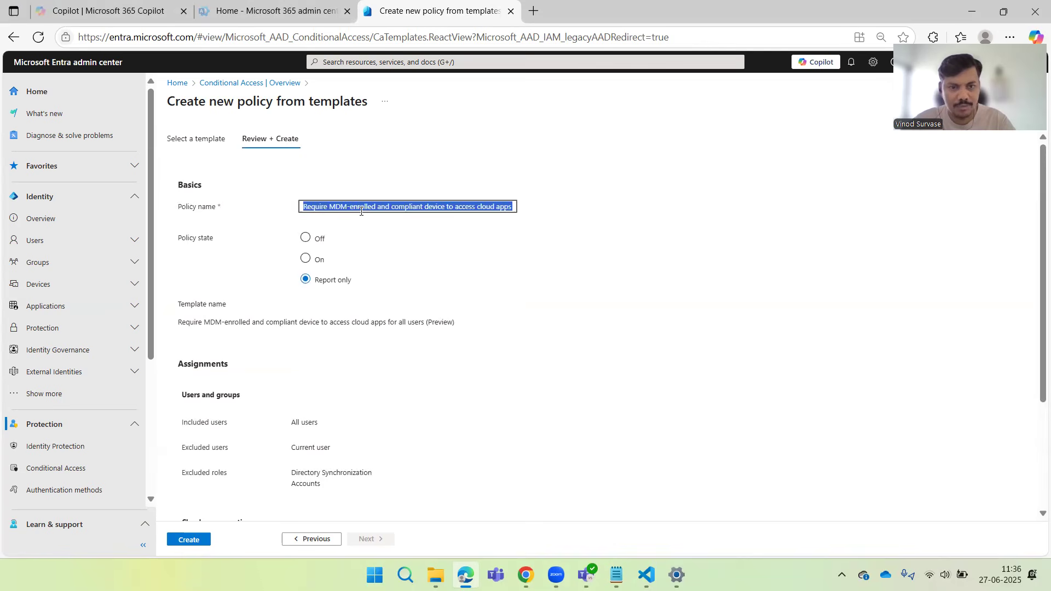
{"action": "left_click", "coordinate": [553, 344]}
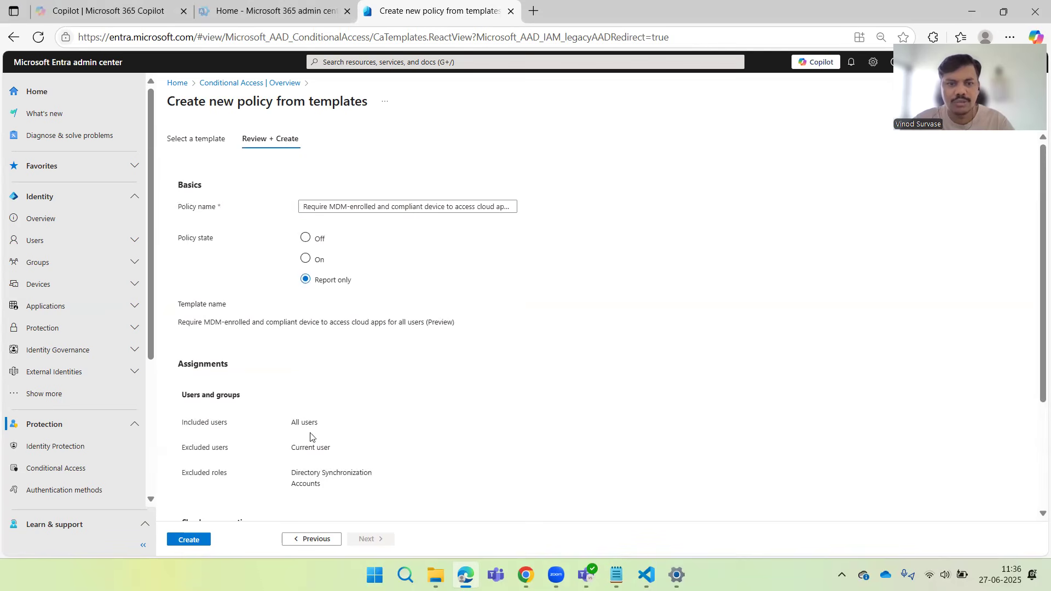
{"action": "left_click", "coordinate": [189, 540]}
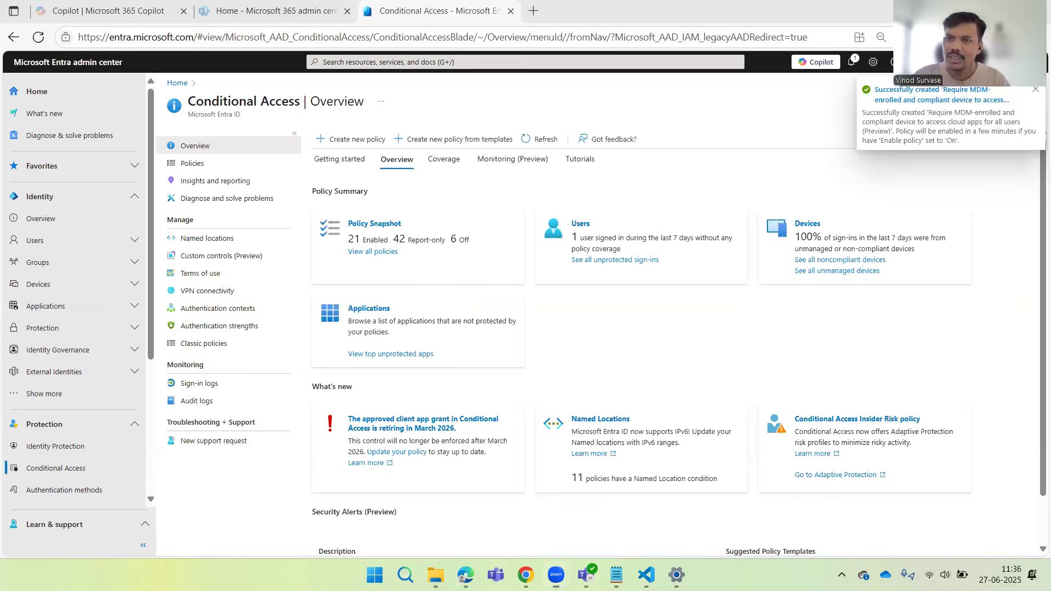
Search the Conditional Access policies for "Require MDM-enrolled and compliant device to access cloud apps for all users (Preview)" and check the matches' state and creation dates.
{"action": "left_click", "coordinate": [196, 165]}
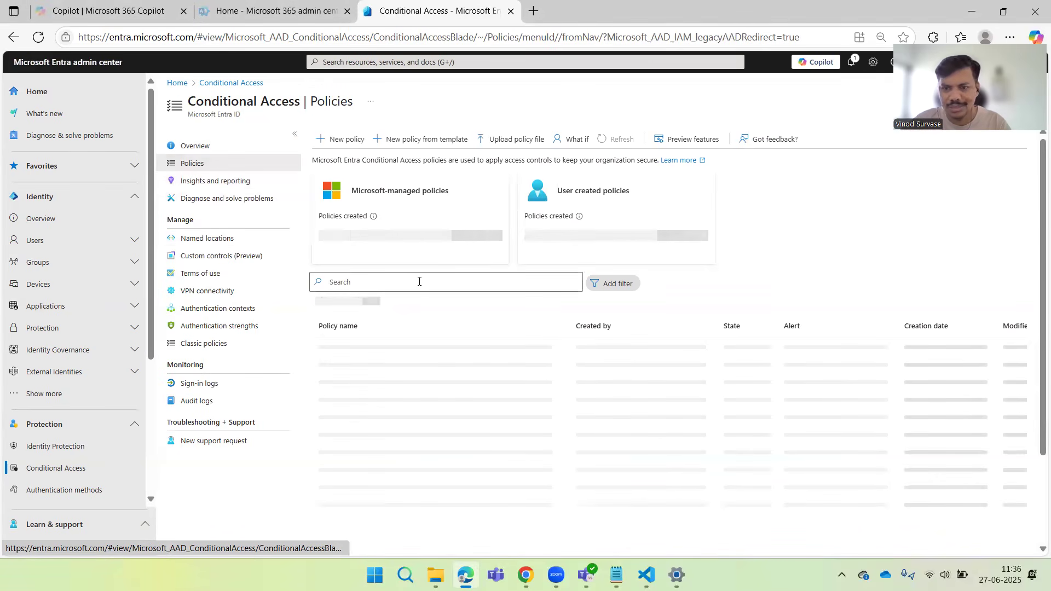
{"action": "left_click", "coordinate": [420, 281]}
{"action": "type", "text": "MDM-enrolled and compliant device to access cloud apps for all users (Preview)"}
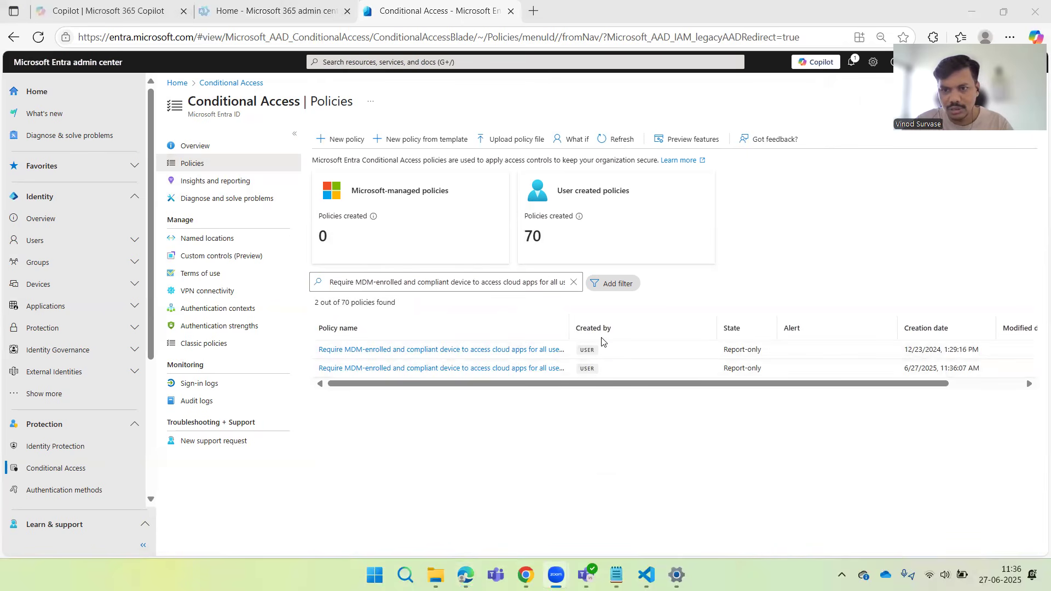
{"action": "left_click_drag", "start_coordinate": [569, 328], "coordinate": [647, 328]}
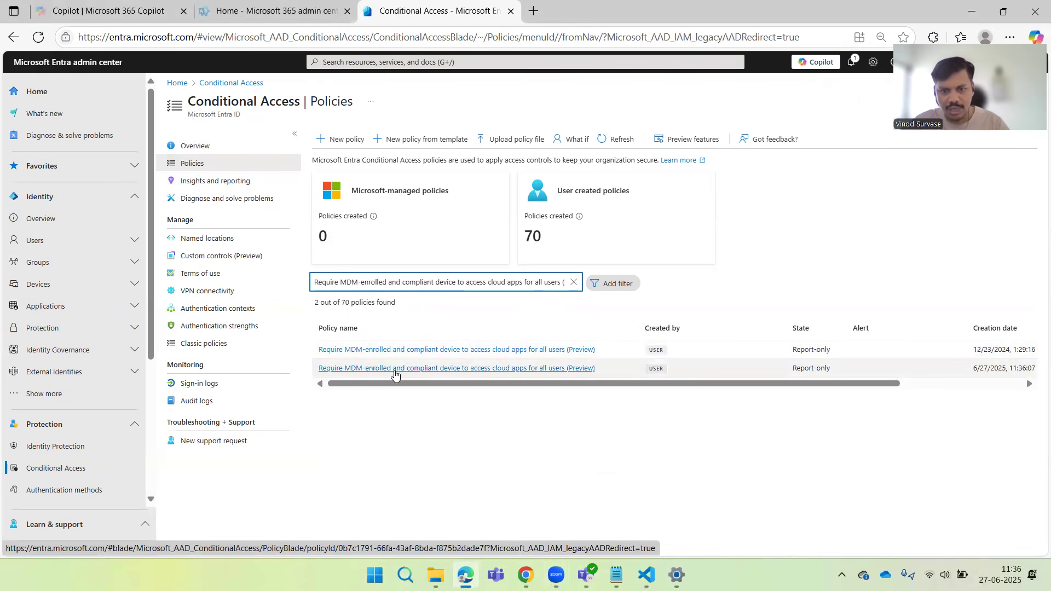
{"action": "scroll", "coordinate": [395, 374], "scroll_direction": "right", "scroll_amount": 5}
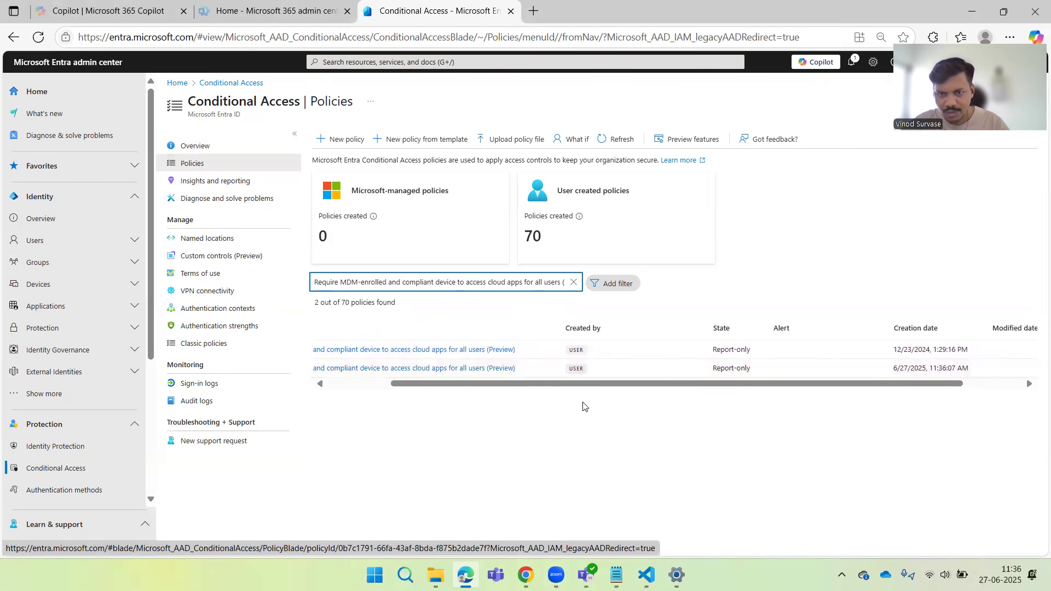
{"action": "scroll", "coordinate": [657, 383], "scroll_direction": "right", "scroll_amount": 1}
{"action": "scroll", "coordinate": [925, 373], "scroll_direction": "right", "scroll_amount": 2}
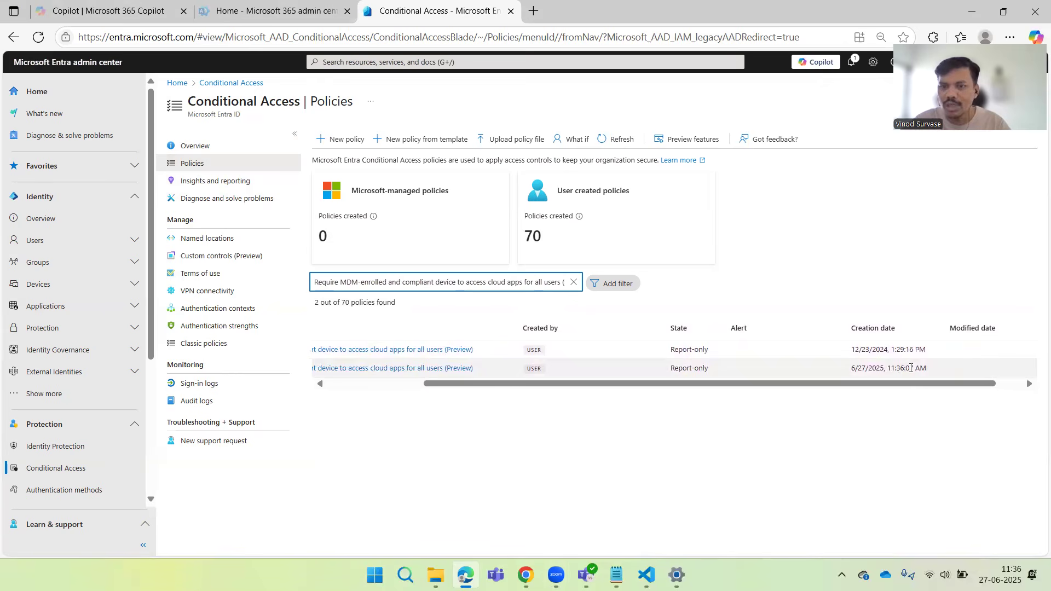
Check both matching policies' creation dates, open the one created 6/27/2025 and look over its settings.
{"action": "scroll", "coordinate": [910, 368], "scroll_direction": "right", "scroll_amount": 2}
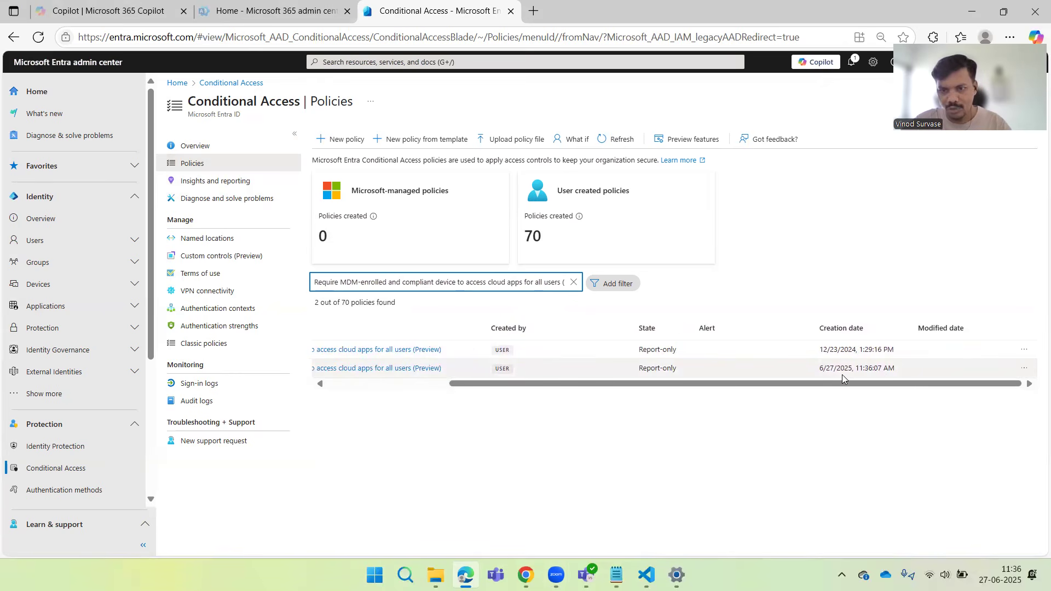
{"action": "scroll", "coordinate": [830, 369], "scroll_direction": "left", "scroll_amount": 8}
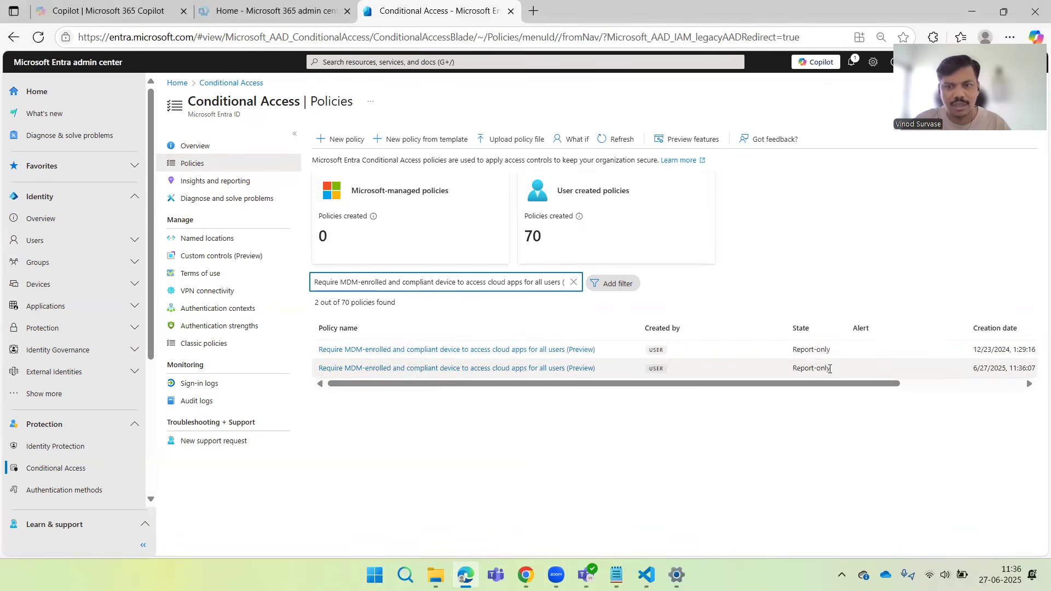
{"action": "left_click", "coordinate": [496, 369]}
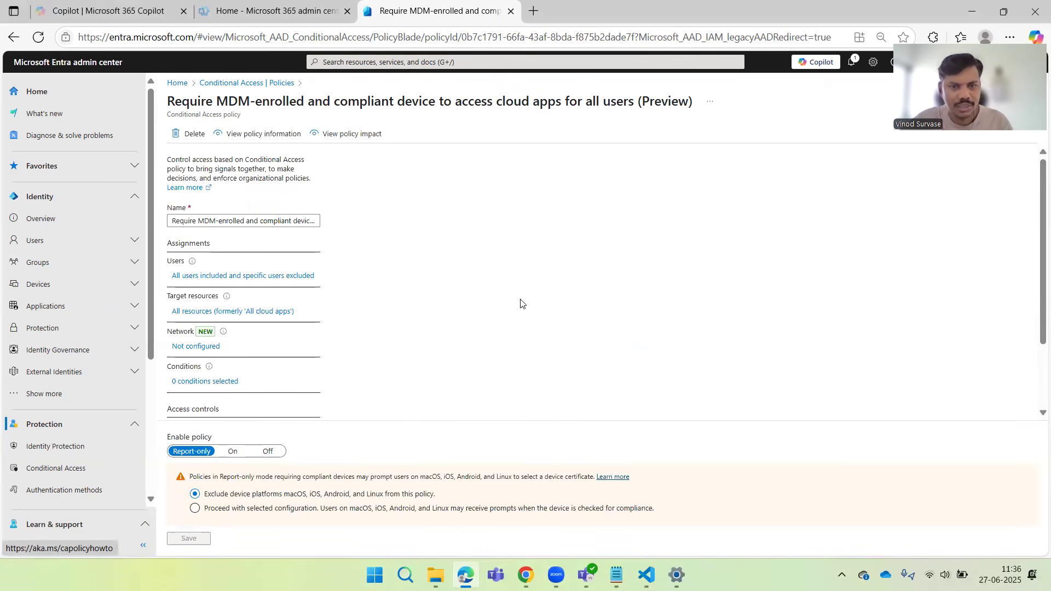
{"action": "scroll", "coordinate": [521, 304], "scroll_direction": "down", "scroll_amount": 2}
{"action": "scroll", "coordinate": [521, 304], "scroll_direction": "up", "scroll_amount": 2}
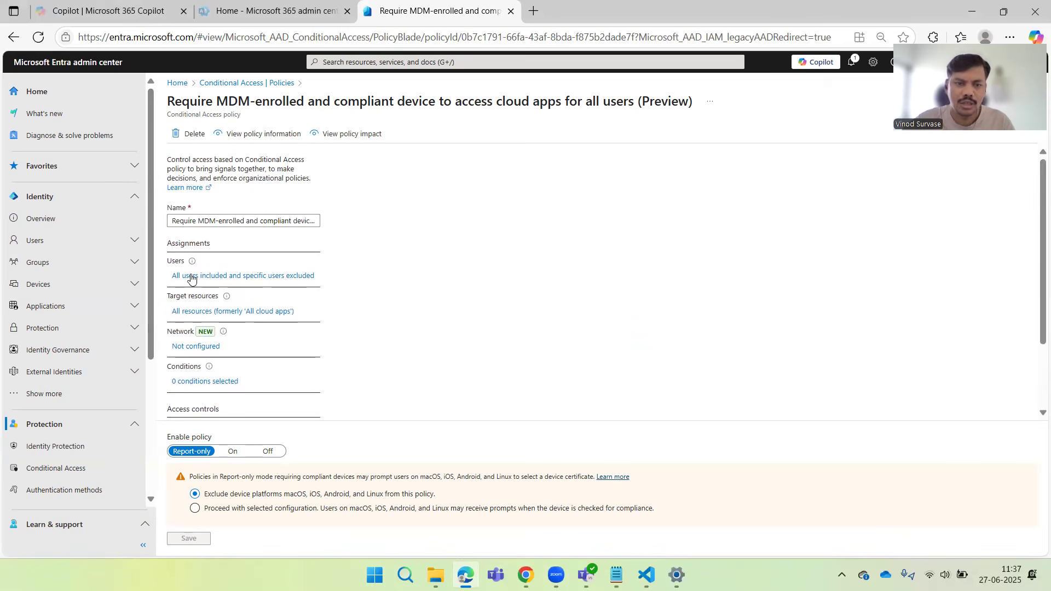
Examine the policy's included users and its excluded directory roles, users and groups.
{"action": "left_click", "coordinate": [193, 278]}
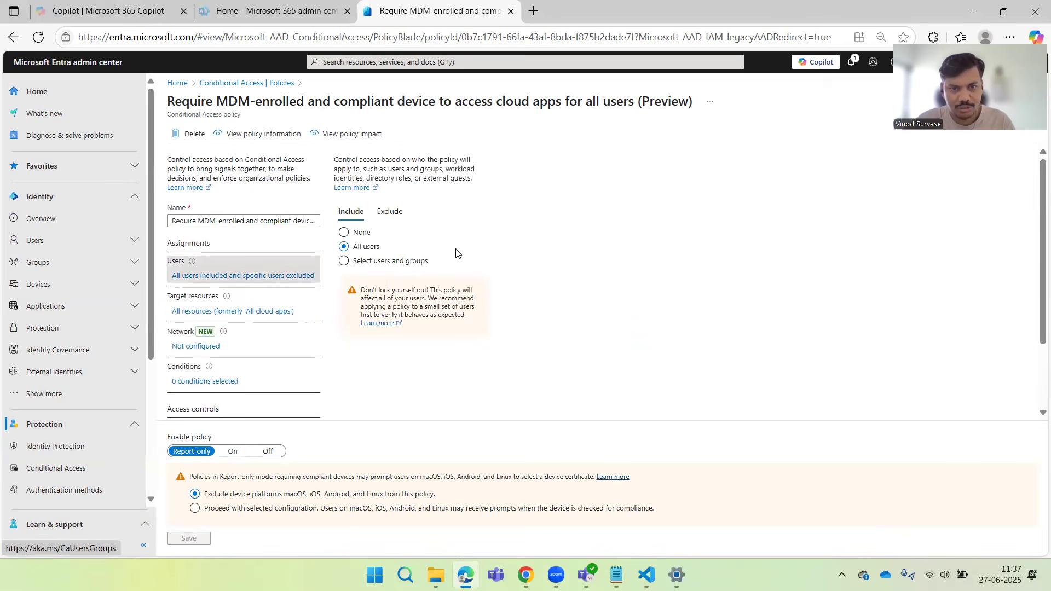
{"action": "scroll", "coordinate": [513, 261], "scroll_direction": "down", "scroll_amount": 2}
{"action": "scroll", "coordinate": [513, 261], "scroll_direction": "up", "scroll_amount": 2}
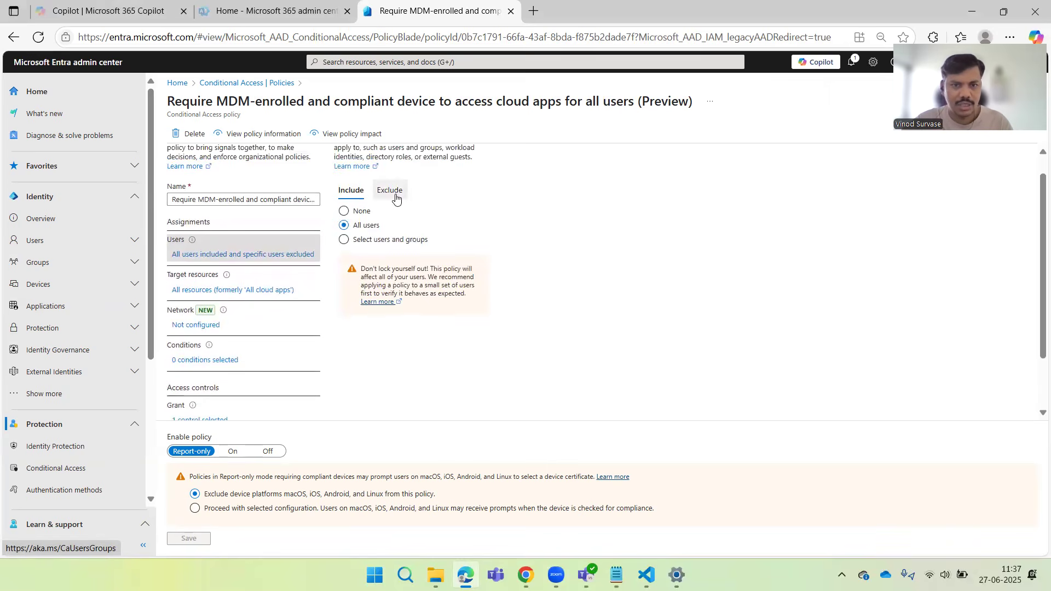
{"action": "left_click", "coordinate": [390, 190]}
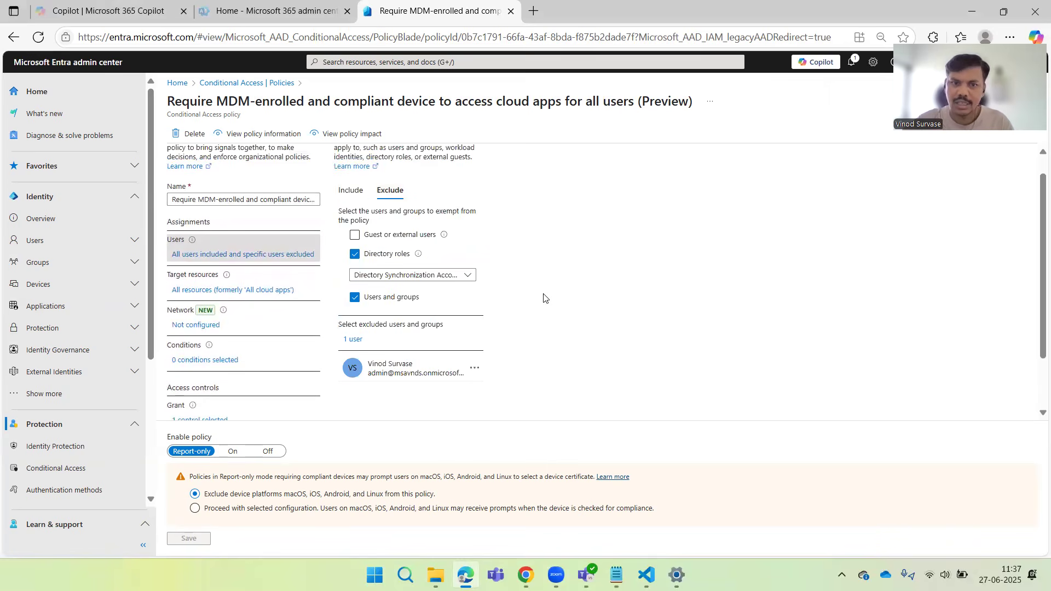
{"action": "scroll", "coordinate": [549, 312], "scroll_direction": "down", "scroll_amount": 1}
{"action": "scroll", "coordinate": [551, 311], "scroll_direction": "down", "scroll_amount": 1}
{"action": "scroll", "coordinate": [552, 309], "scroll_direction": "up", "scroll_amount": 2}
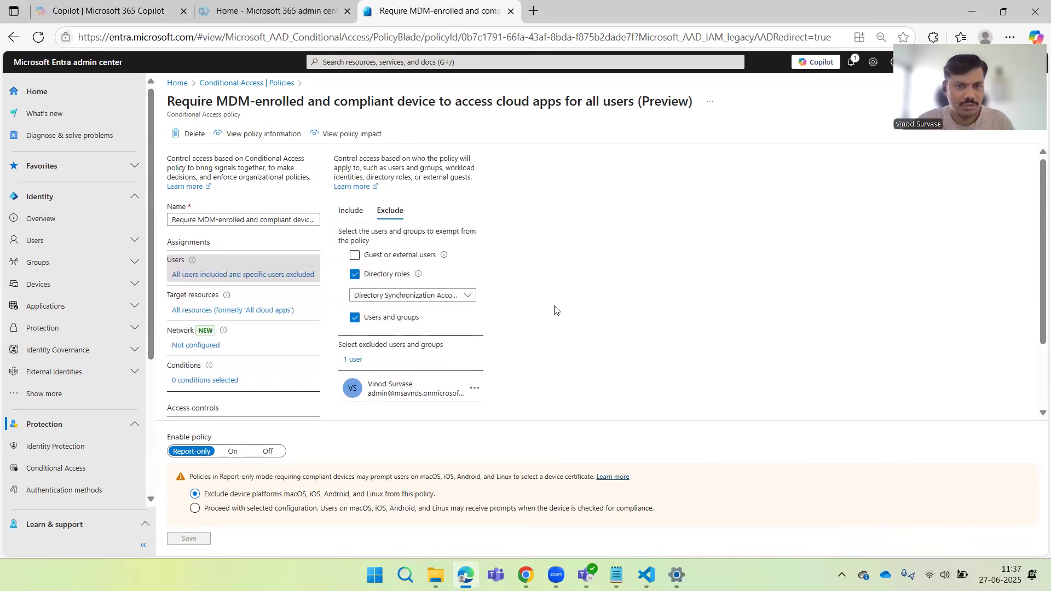
Check the policy's included and excluded target resources and review its grant controls.
{"action": "left_click", "coordinate": [227, 312]}
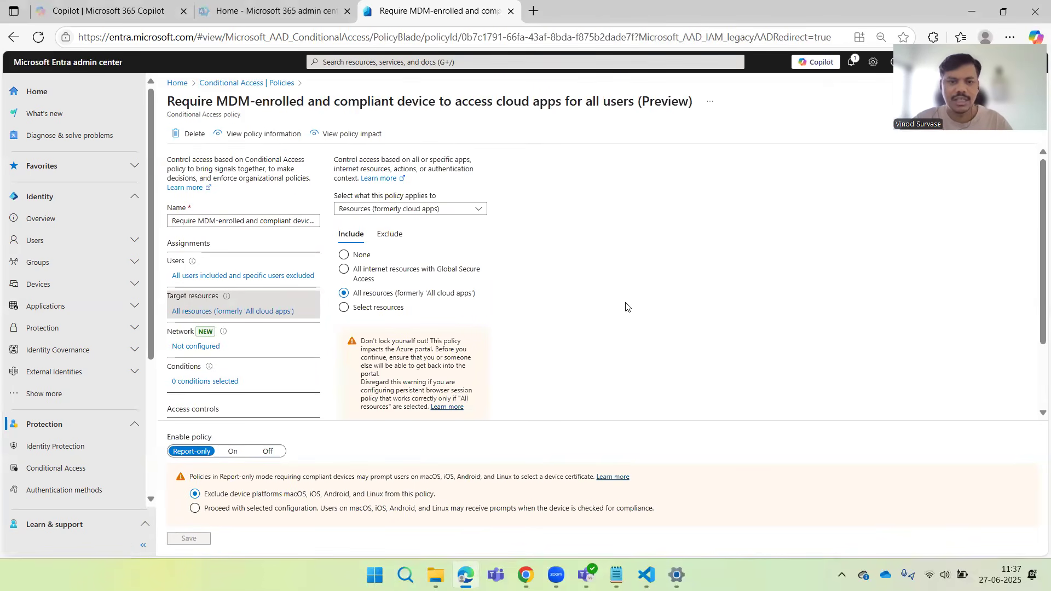
{"action": "left_click", "coordinate": [391, 234]}
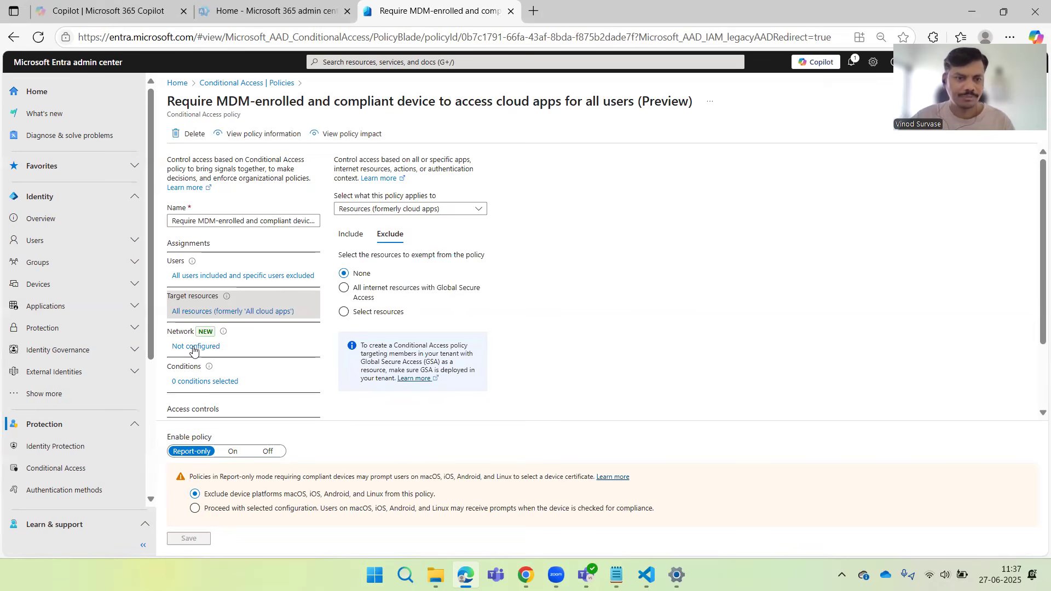
{"action": "scroll", "coordinate": [247, 339], "scroll_direction": "down", "scroll_amount": 2}
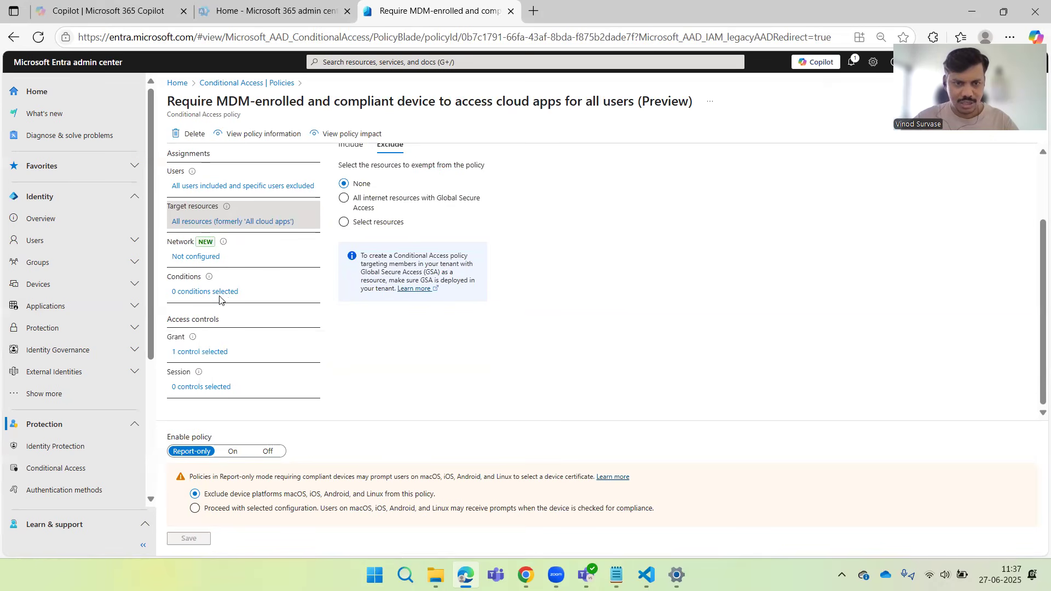
{"action": "left_click", "coordinate": [191, 359]}
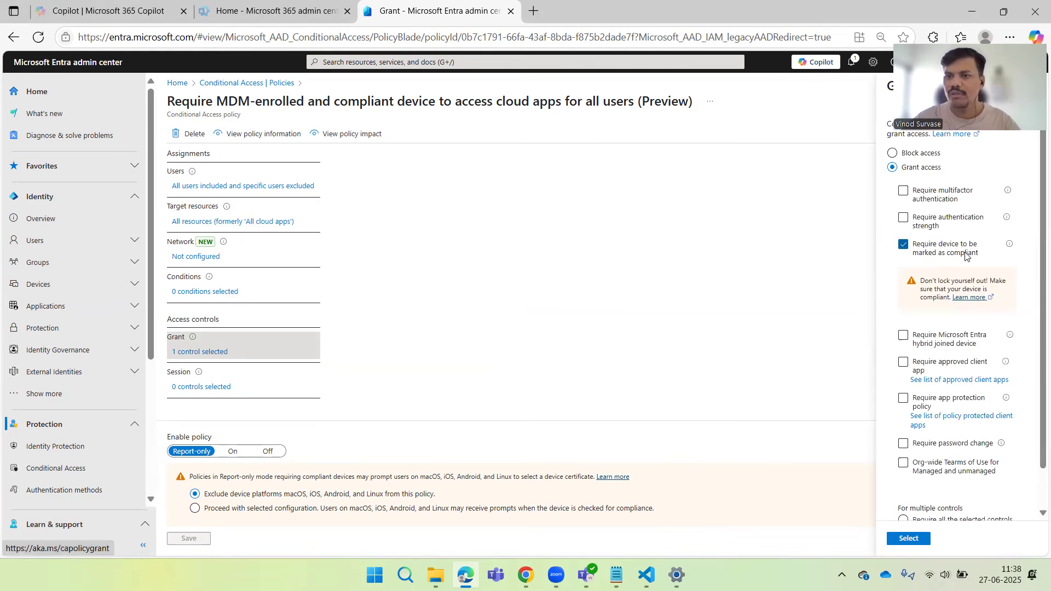
{"action": "scroll", "coordinate": [965, 393], "scroll_direction": "down", "scroll_amount": 2}
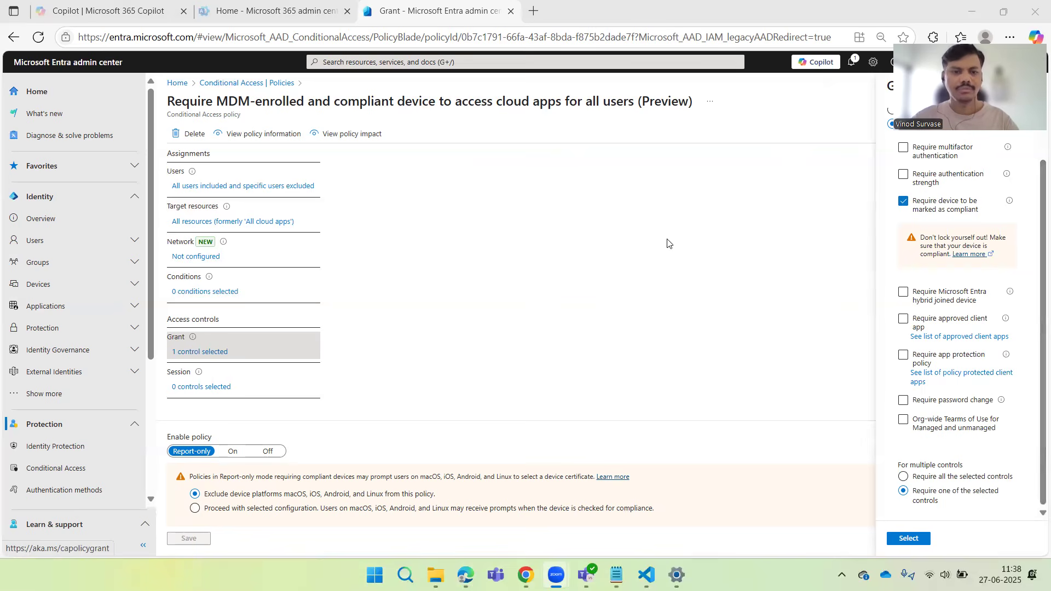
Review the session controls available to the policy and close them without making a selection.
{"action": "left_click", "coordinate": [196, 387]}
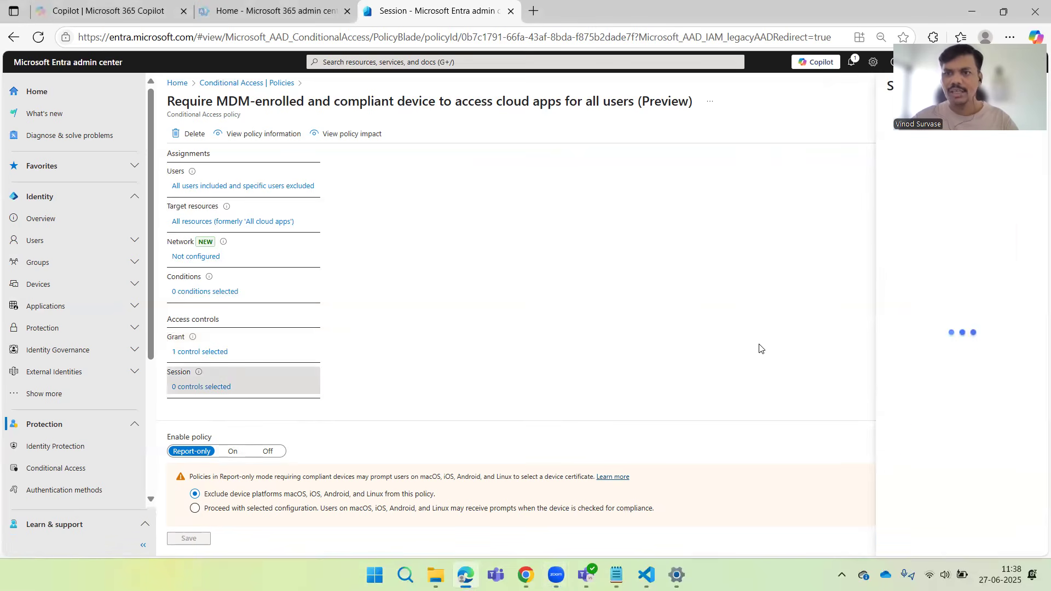
{"action": "left_click", "coordinate": [949, 282]}
{"action": "left_click", "coordinate": [948, 282]}
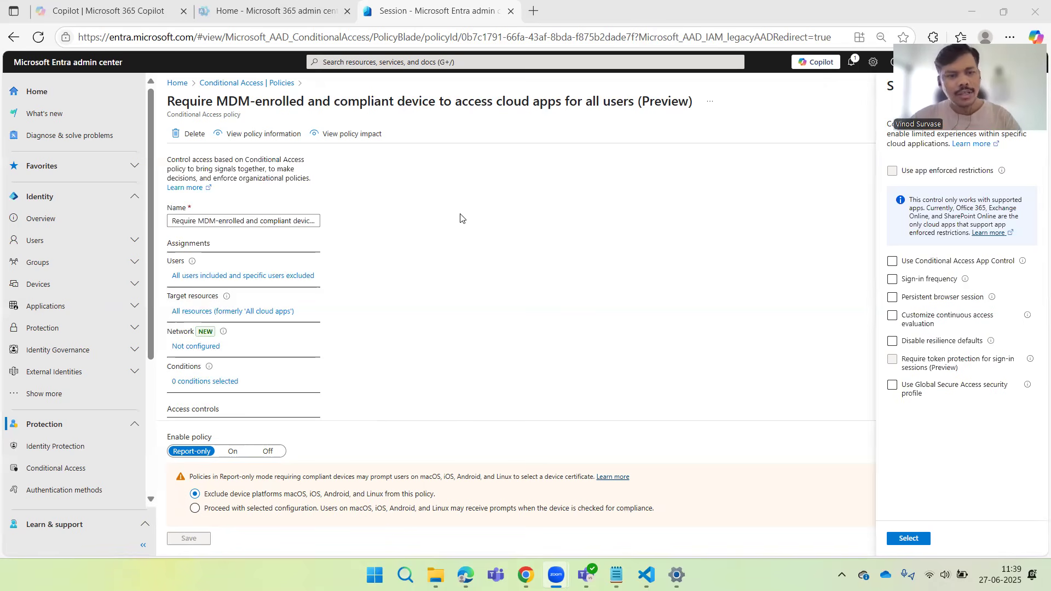
{"action": "left_click", "coordinate": [495, 208]}
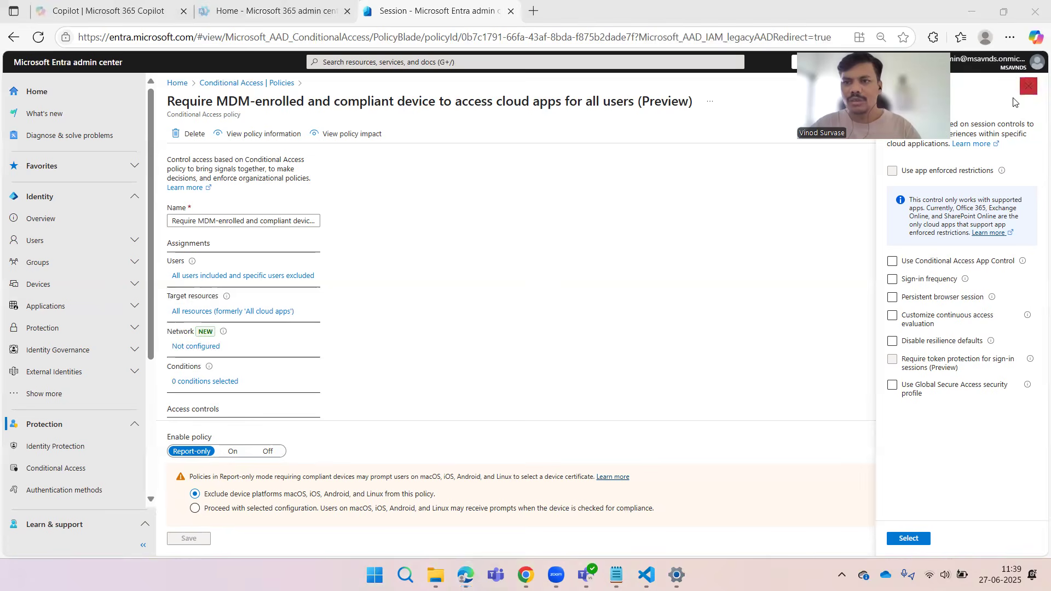
{"action": "left_click", "coordinate": [1028, 86]}
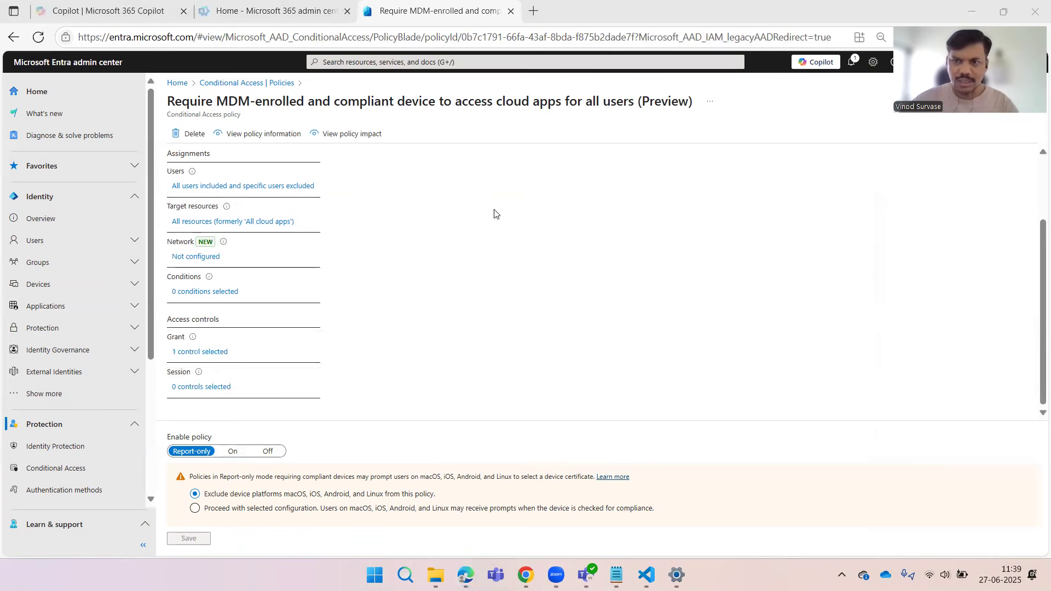
Check the policy's impact and copy the error details from the Insights and reporting page before returning to the policy list.
{"action": "scroll", "coordinate": [489, 210], "scroll_direction": "up", "scroll_amount": 2}
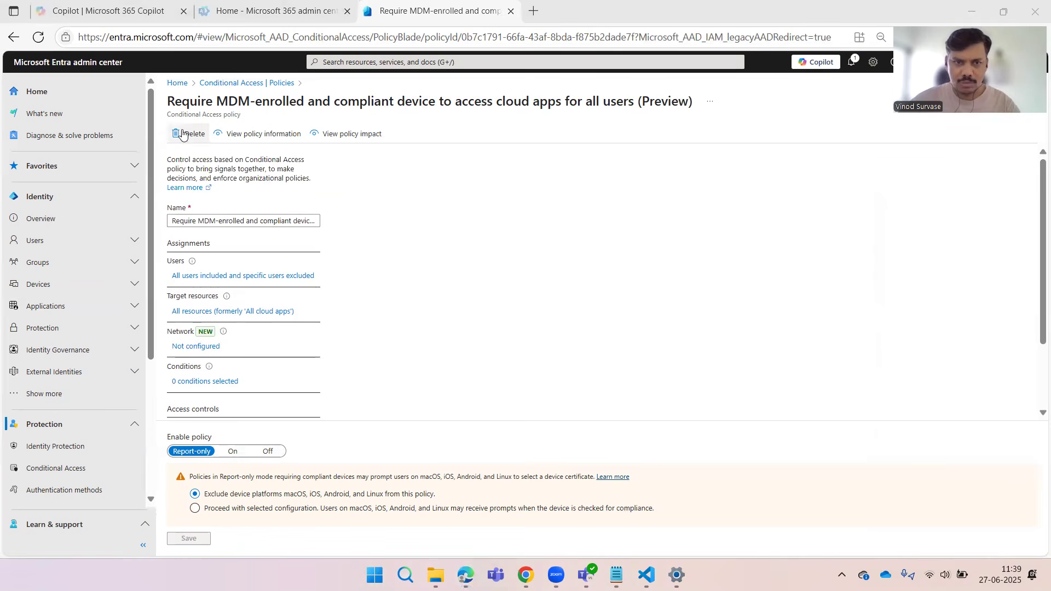
{"action": "left_click", "coordinate": [333, 135]}
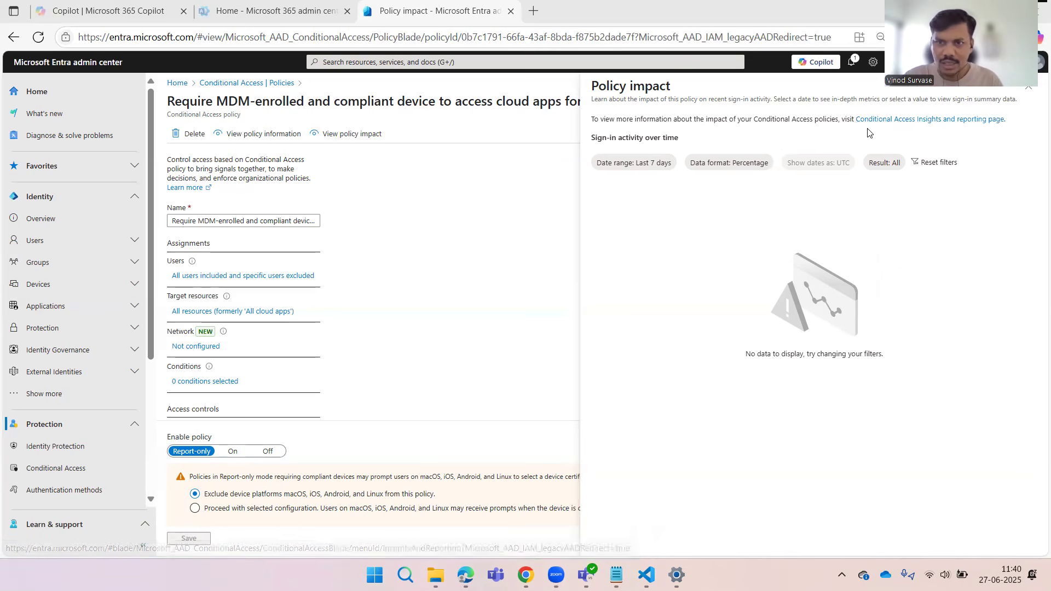
{"action": "left_click", "coordinate": [881, 121]}
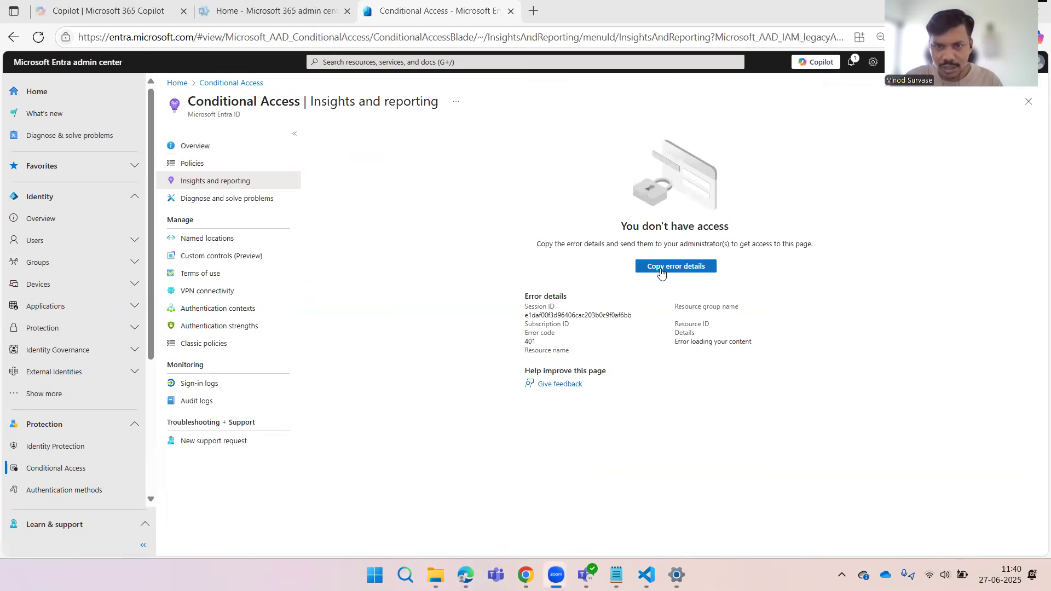
{"action": "left_click", "coordinate": [661, 272]}
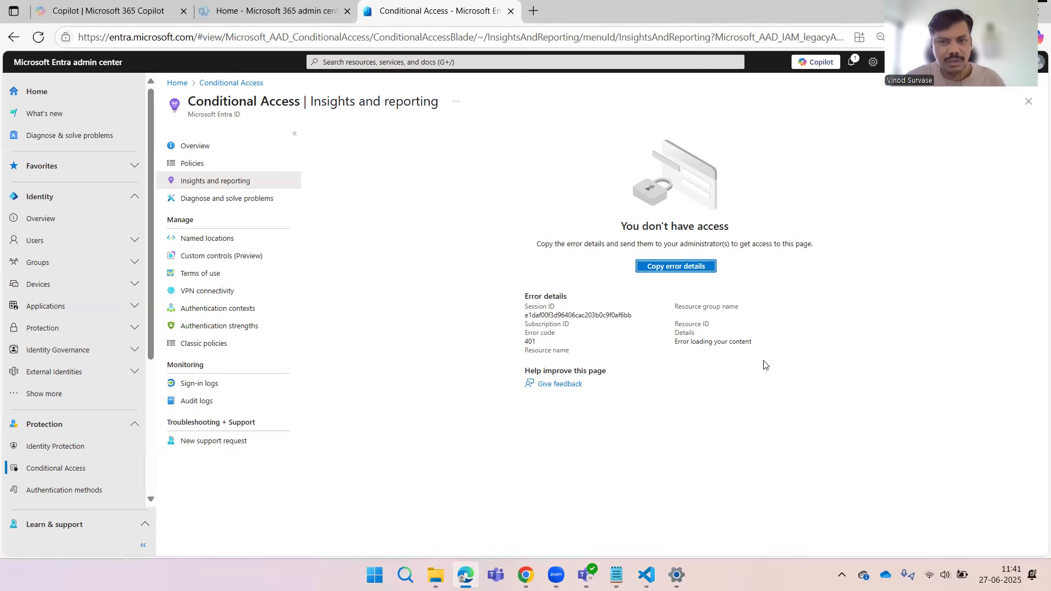
{"action": "left_click", "coordinate": [200, 164]}
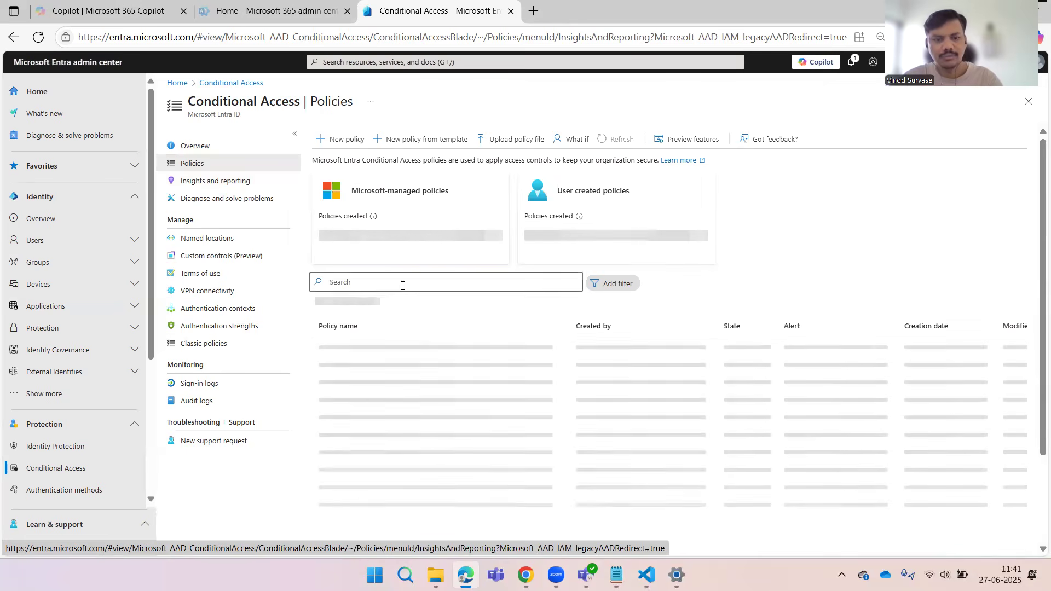
{"action": "left_click", "coordinate": [402, 285]}
{"action": "key", "text": "ctrl+v"}
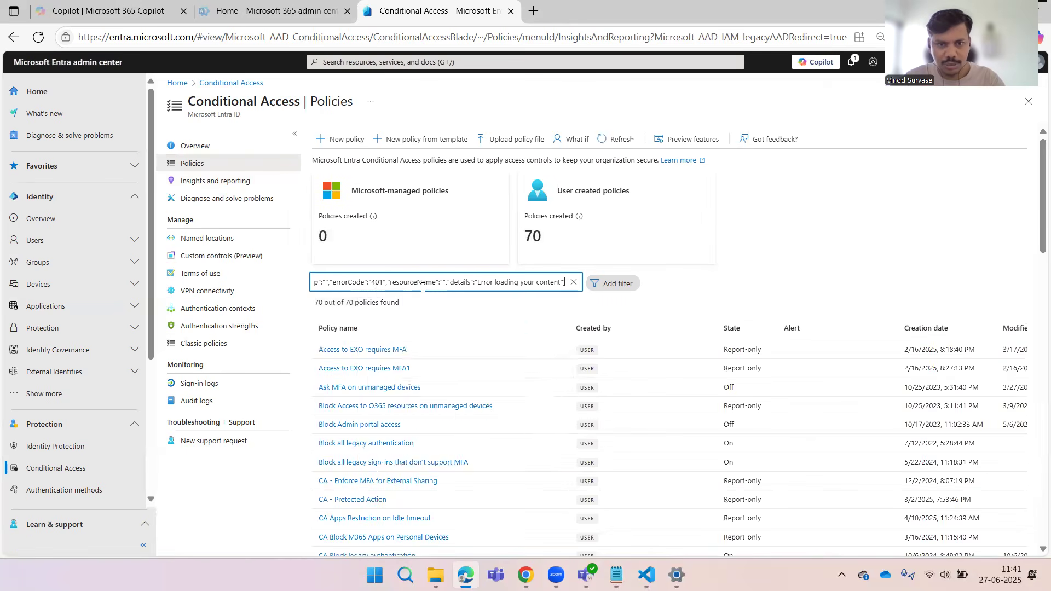
{"action": "key", "text": "ctrl+a"}
{"action": "key", "text": "BackSpace"}
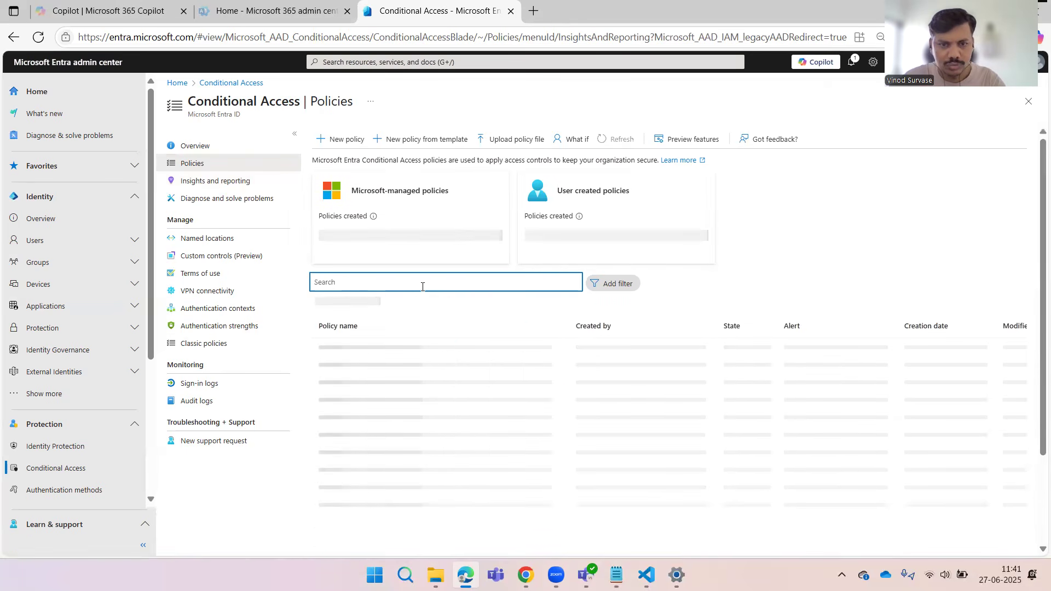
{"action": "left_click", "coordinate": [425, 285]}
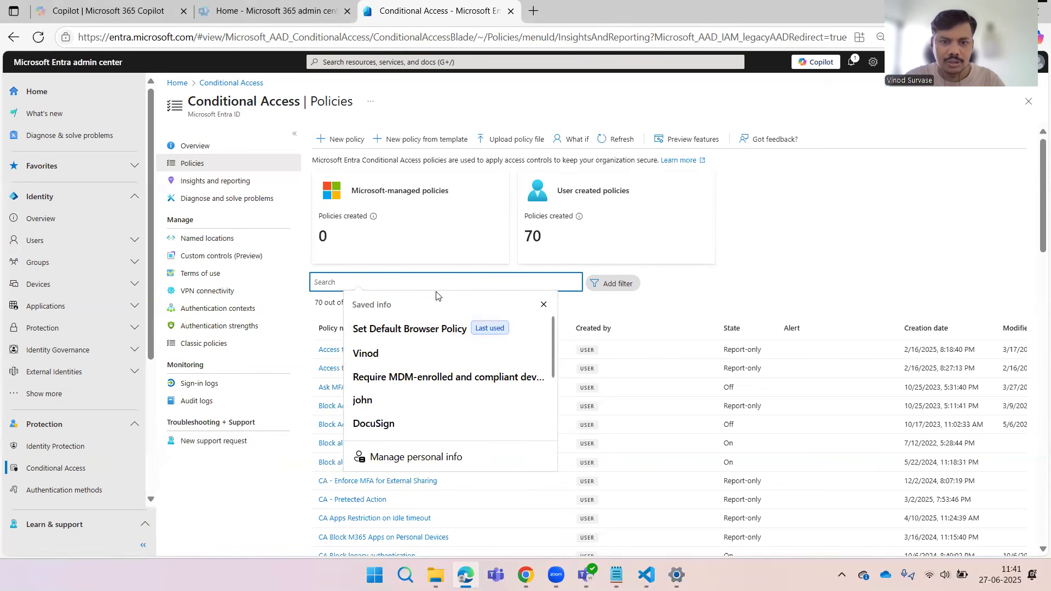
{"action": "left_click", "coordinate": [721, 266]}
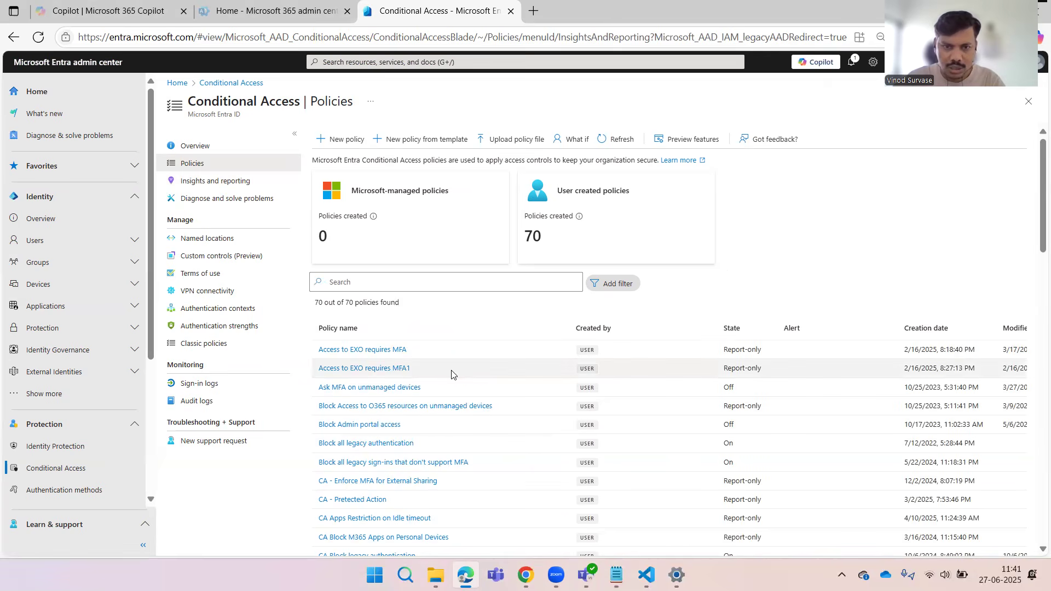
Find and reopen the MDM-enrolled and compliant device policy created 6/27/2025, and look over its assignments and access controls.
{"action": "scroll", "coordinate": [483, 400], "scroll_direction": "down", "scroll_amount": 10}
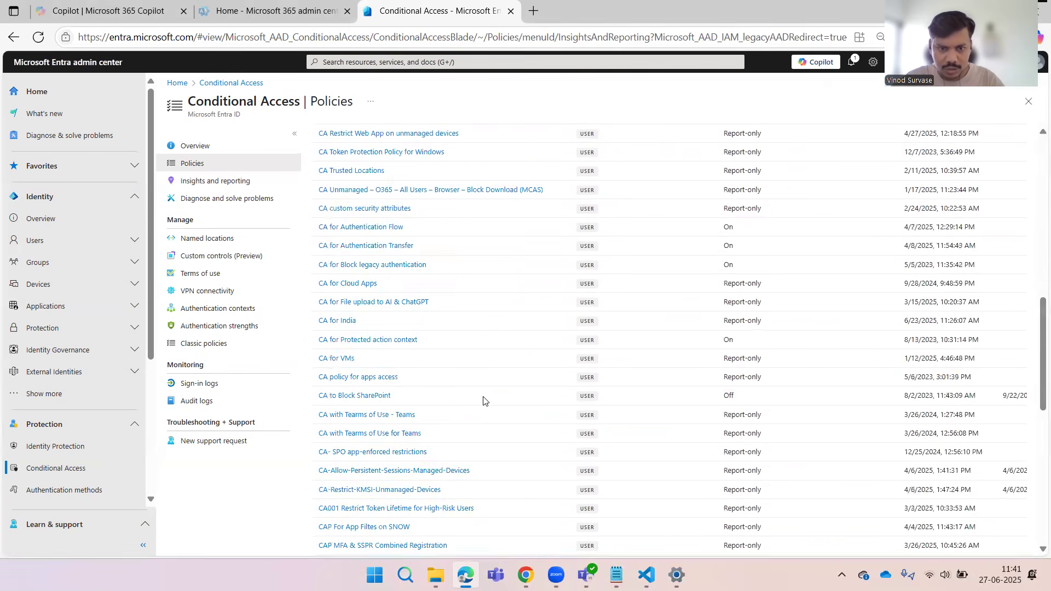
{"action": "scroll", "coordinate": [483, 400], "scroll_direction": "down", "scroll_amount": 5}
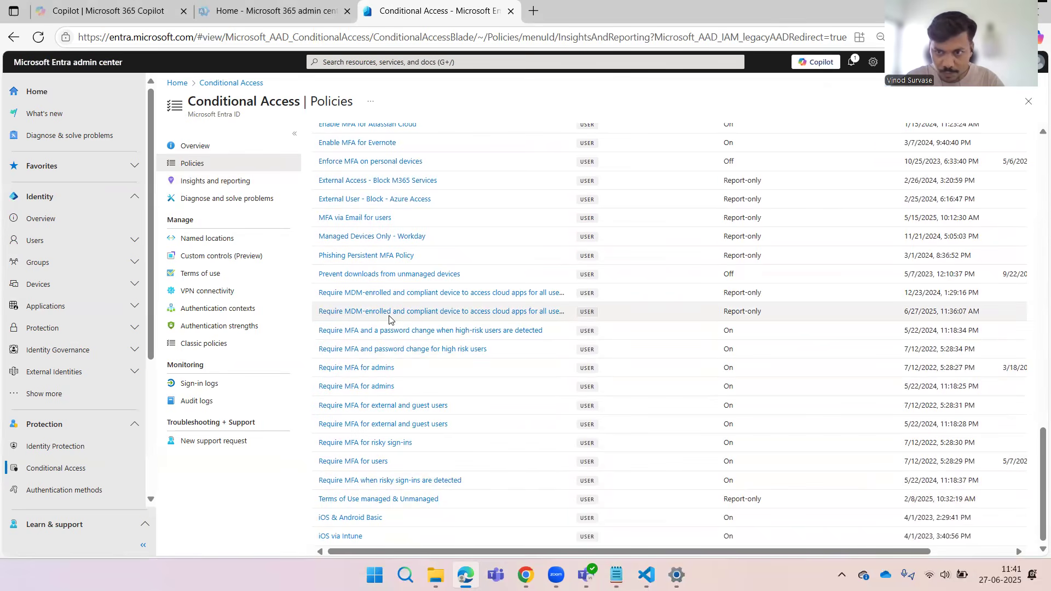
{"action": "left_click", "coordinate": [382, 312]}
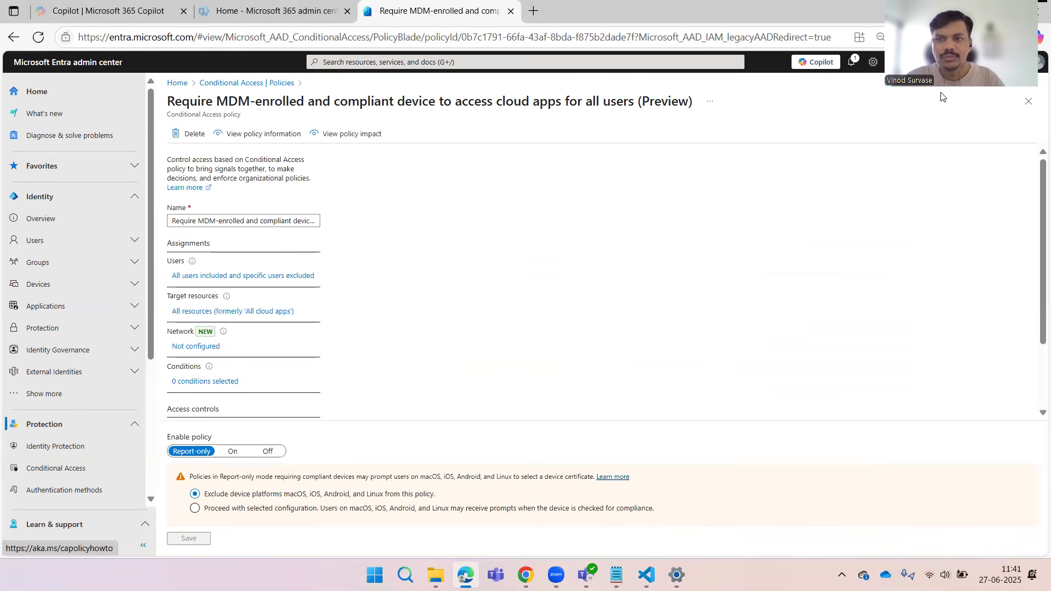
{"action": "scroll", "coordinate": [430, 297], "scroll_direction": "down", "scroll_amount": 3}
{"action": "scroll", "coordinate": [435, 297], "scroll_direction": "up", "scroll_amount": 3}
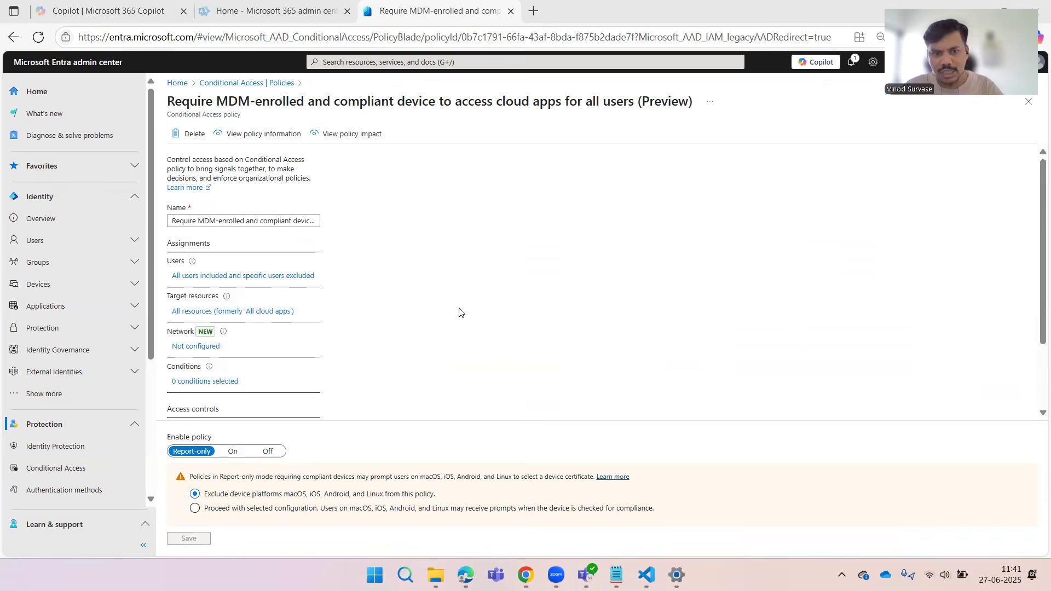
{"action": "left_click", "coordinate": [507, 307]}
{"action": "scroll", "coordinate": [507, 308], "scroll_direction": "down", "scroll_amount": 2}
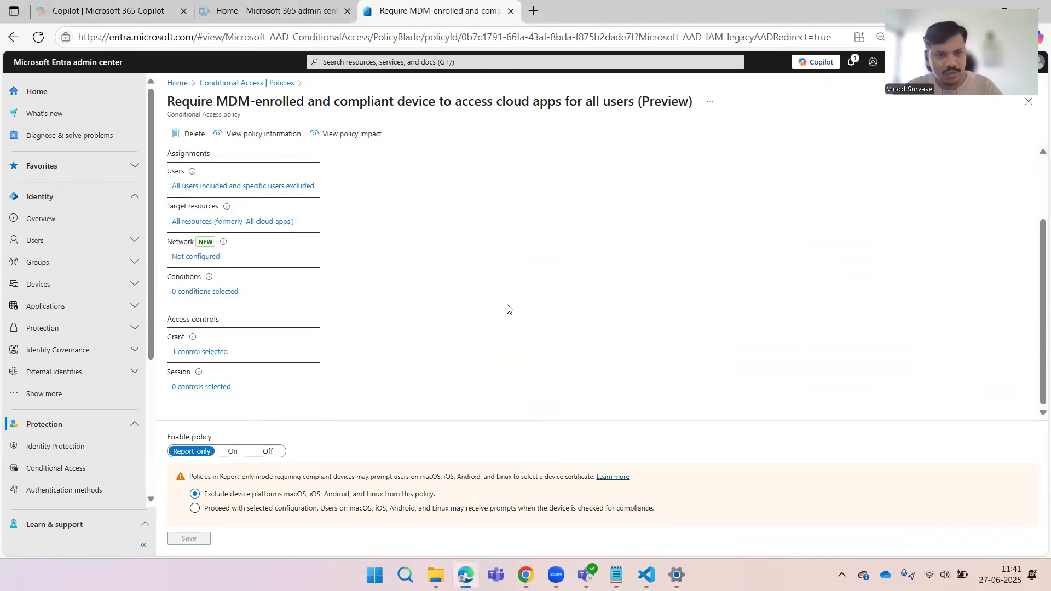